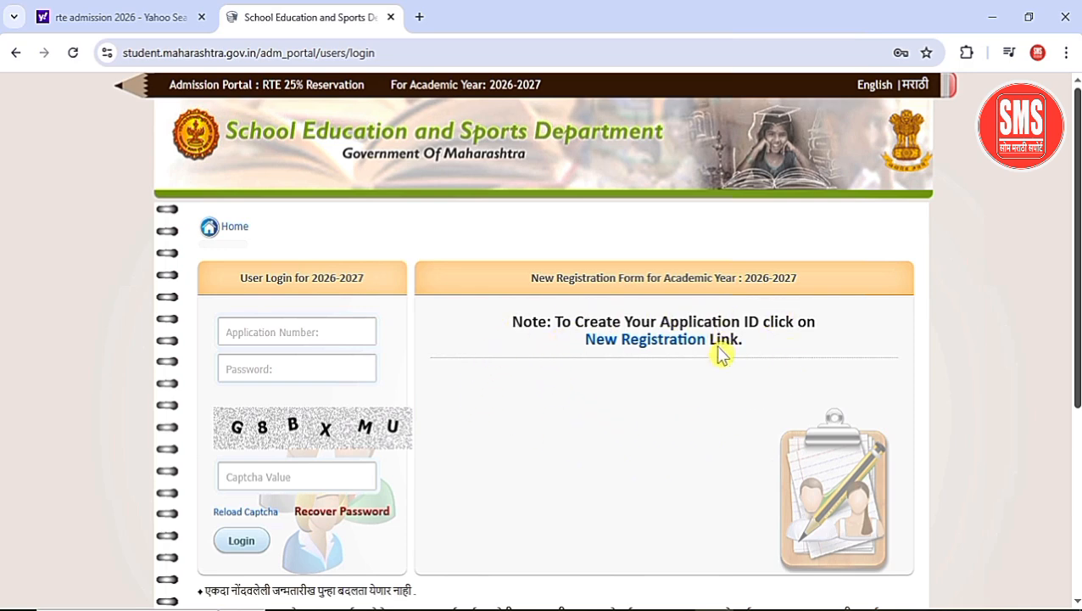
Step: Complete and submit a new registration for Pune district with the child's details, disability answer, captcha and mobile number
click(664, 343)
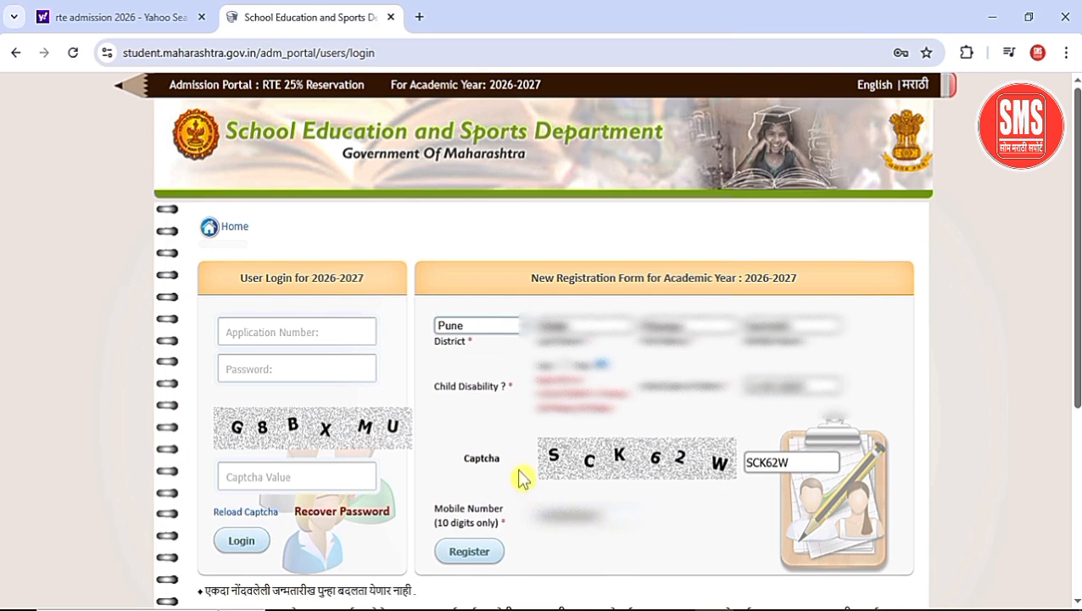
click(473, 556)
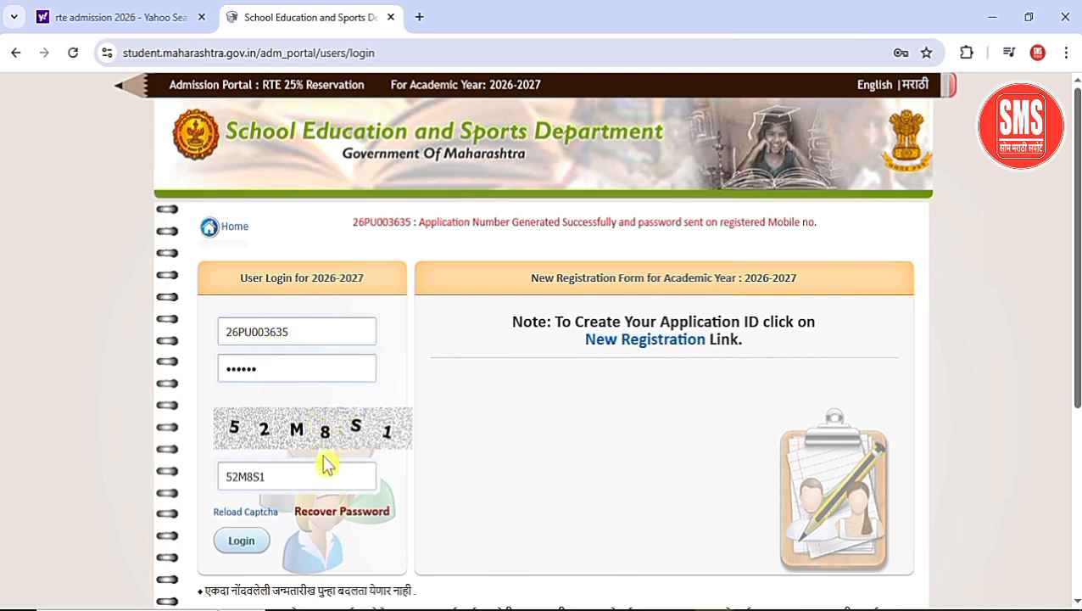
Step: Log in with the application number and issued password, replace it with a new account password, and log in again
click(256, 545)
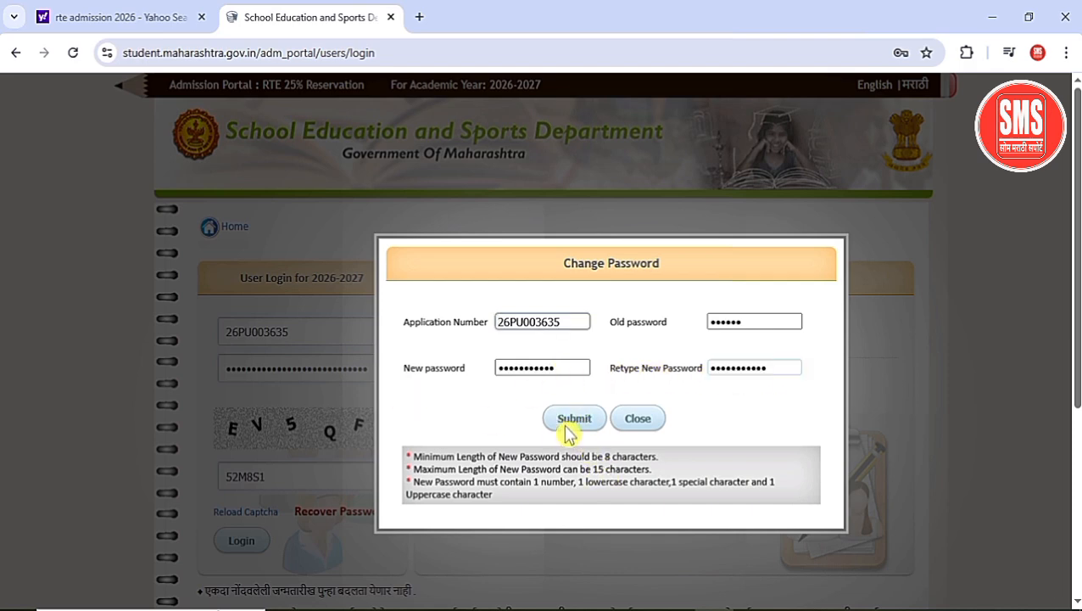
click(568, 429)
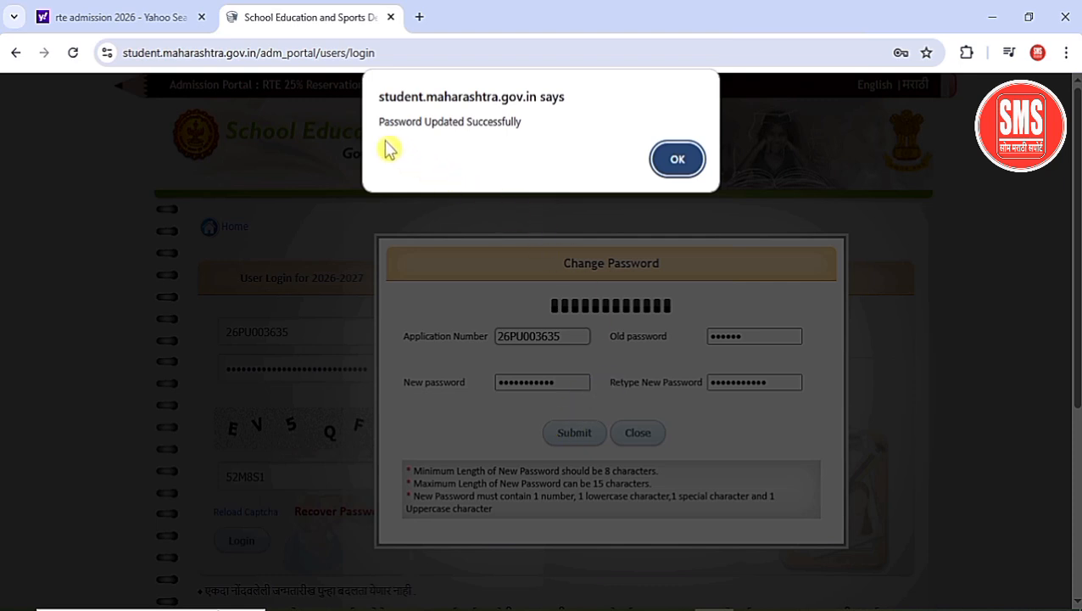
click(679, 161)
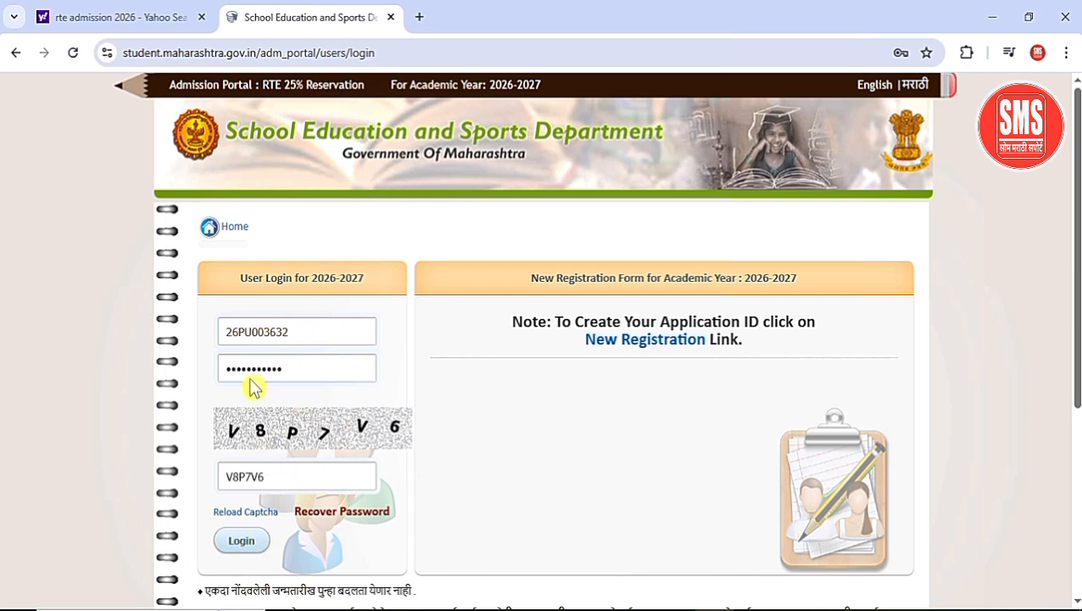
click(247, 545)
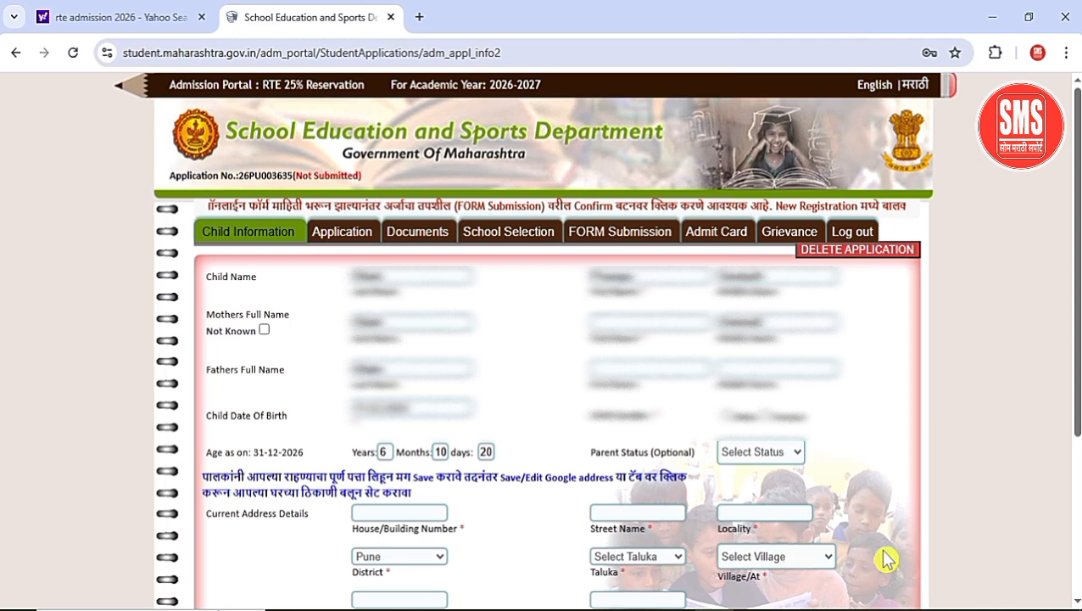
Step: Fill in the child's and parents' details and current address, answer No to earlier RTE lottery selection, and save
scroll(882, 562, down, 2)
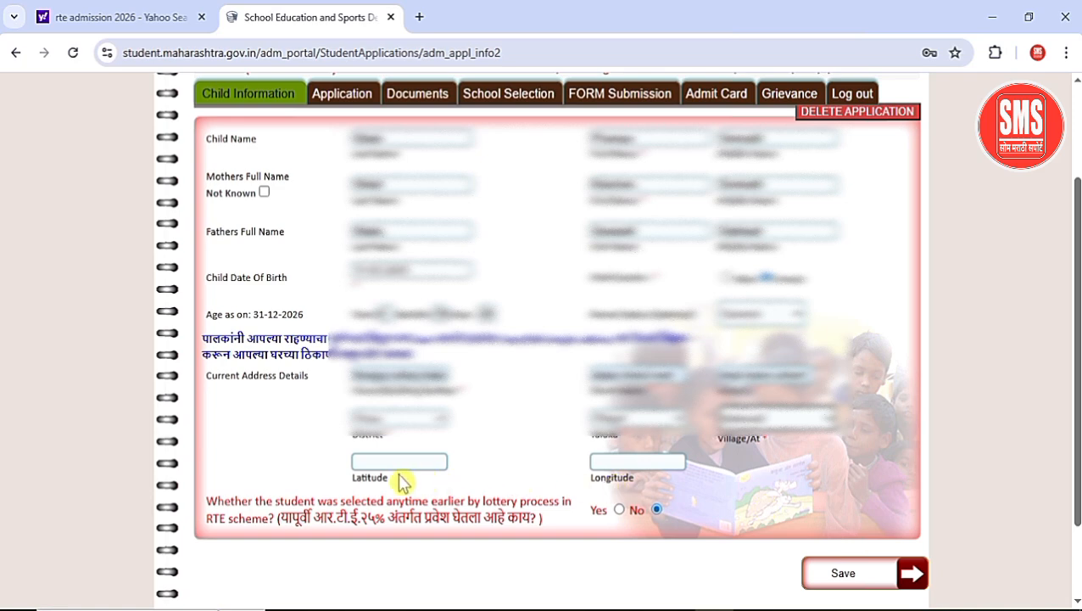
click(852, 583)
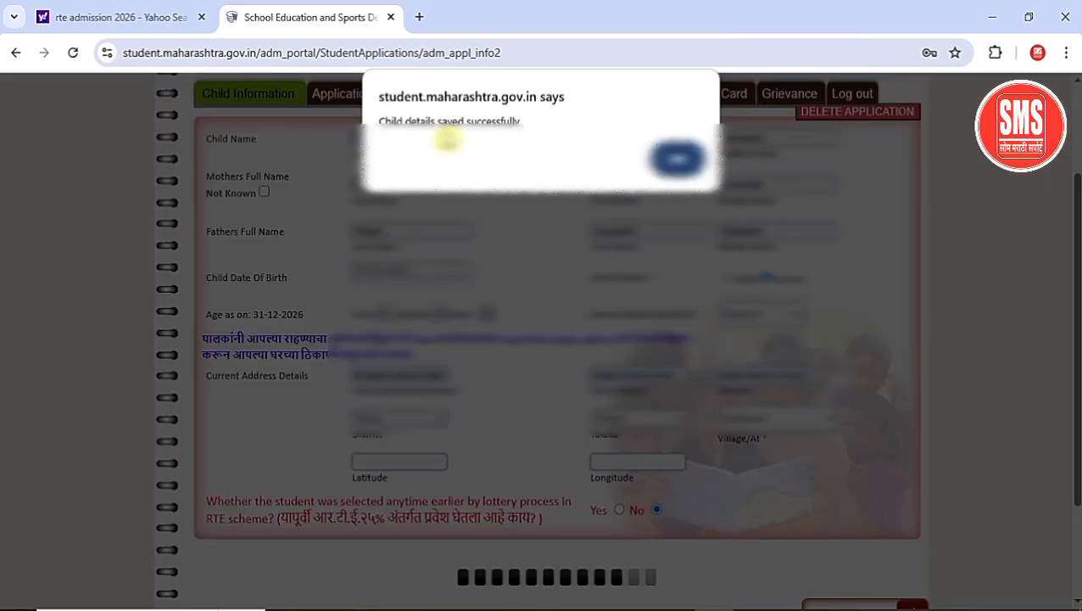
click(677, 161)
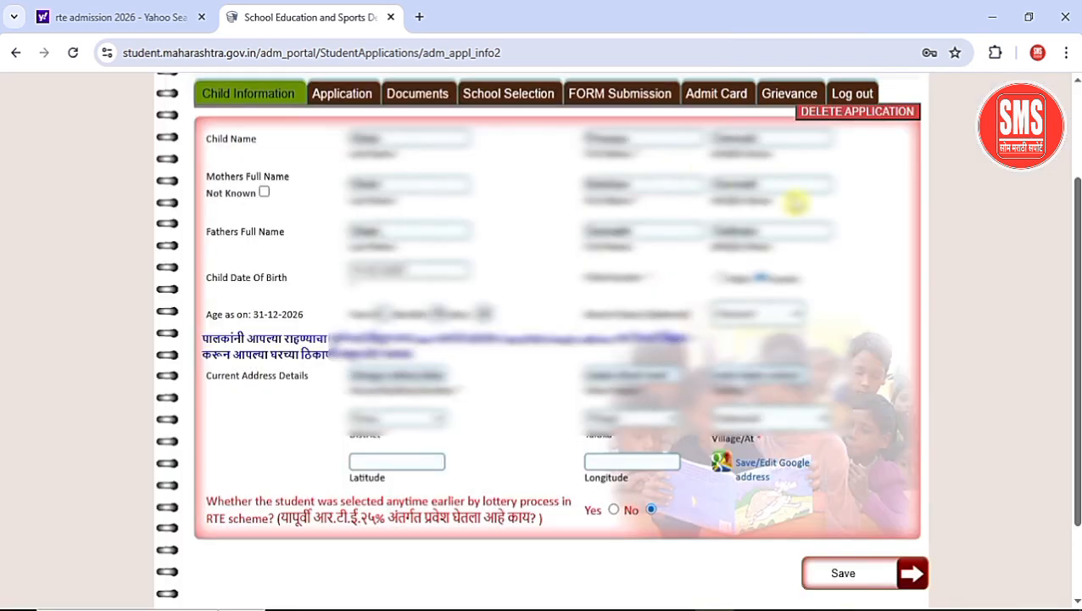
Step: Enter the home's latitude and longitude as the Google address, update it, and save the child information again
click(758, 475)
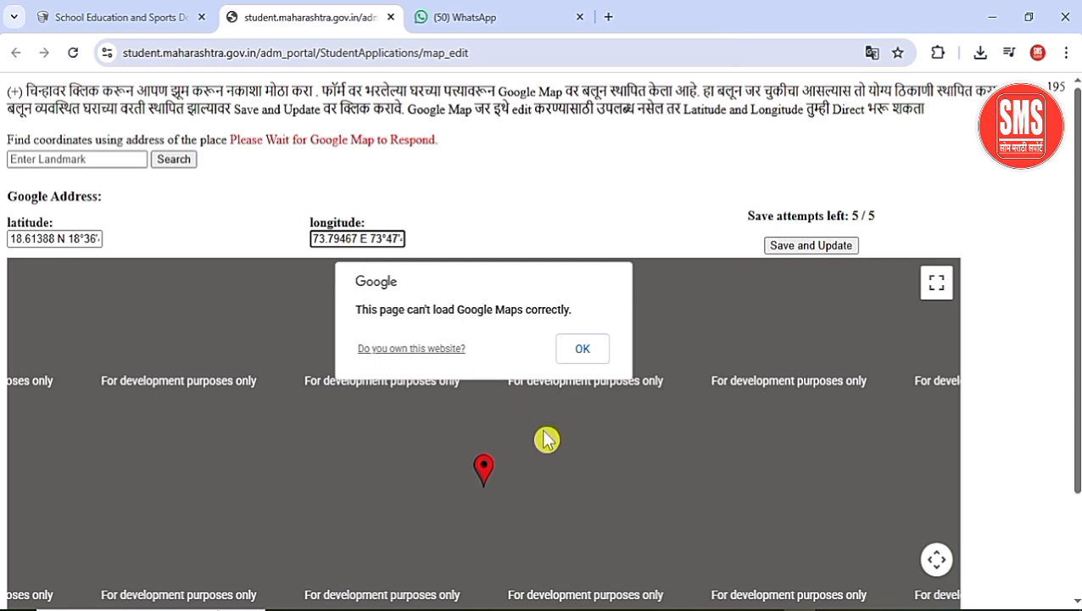
click(808, 250)
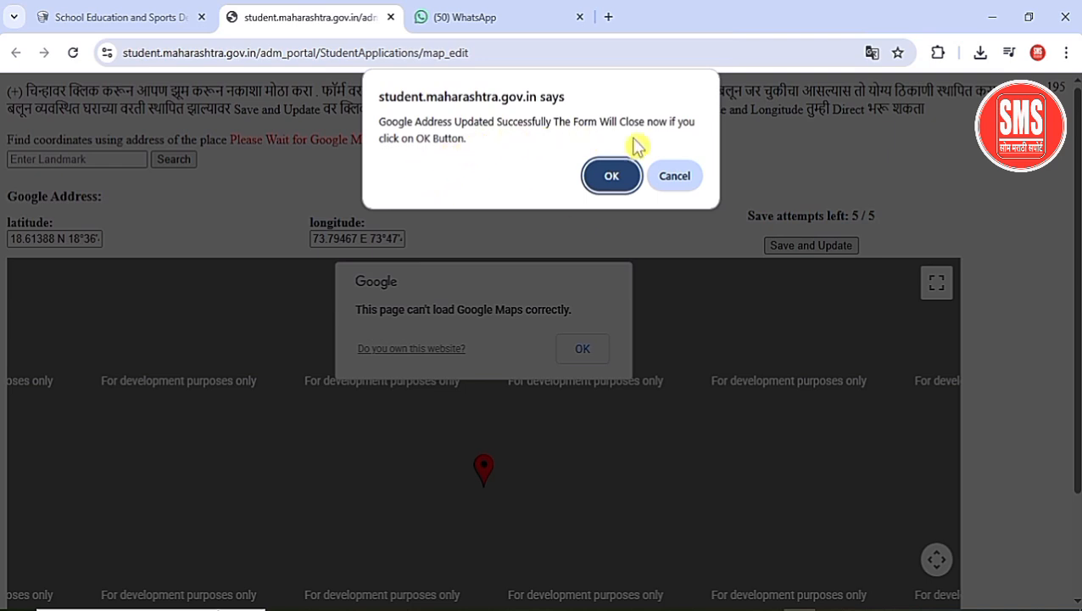
click(609, 180)
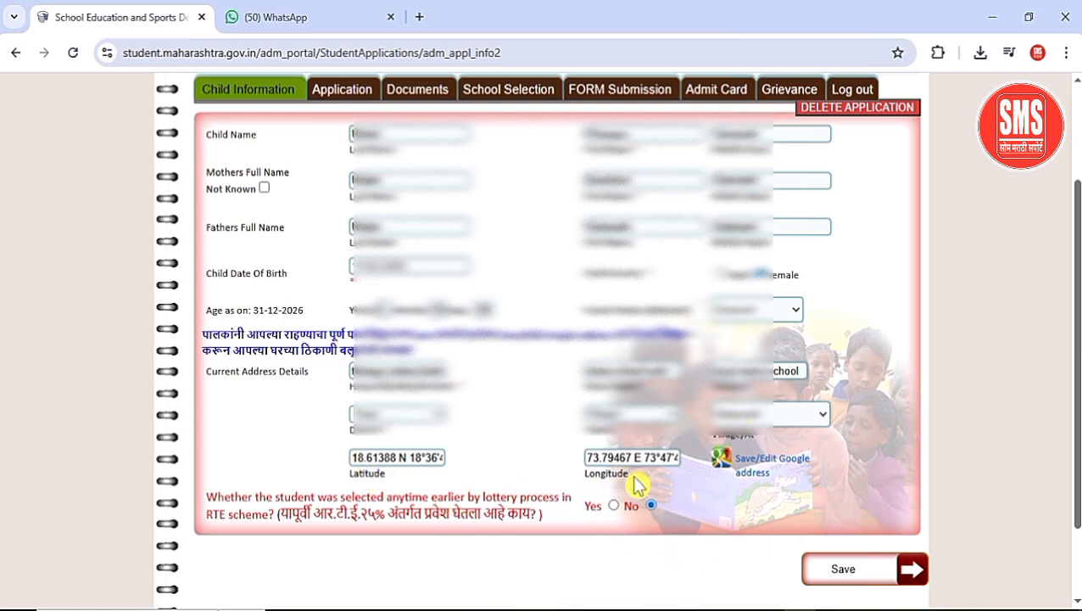
click(839, 572)
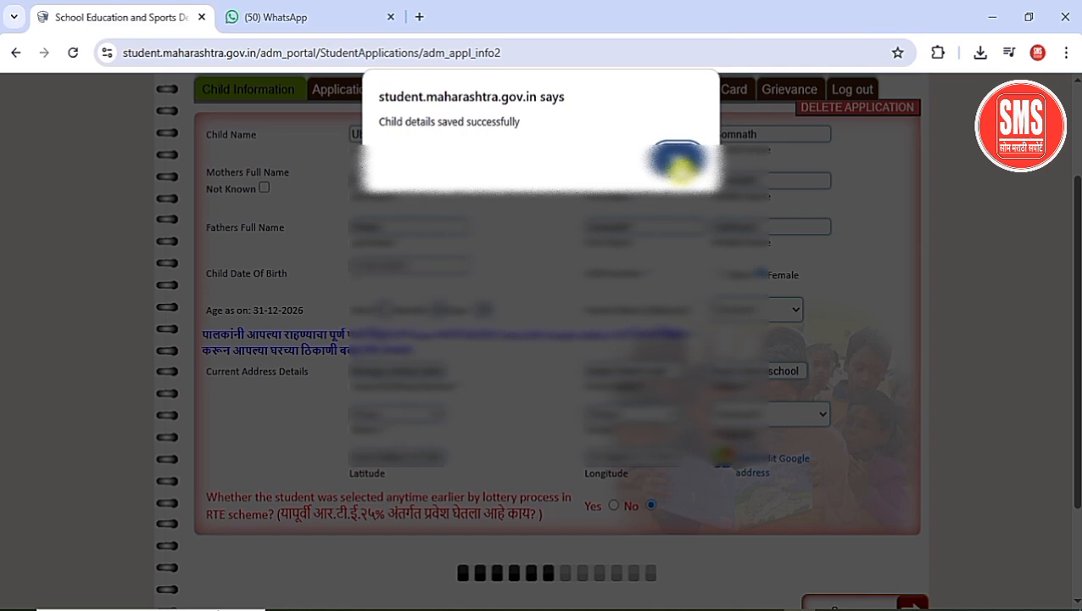
click(678, 163)
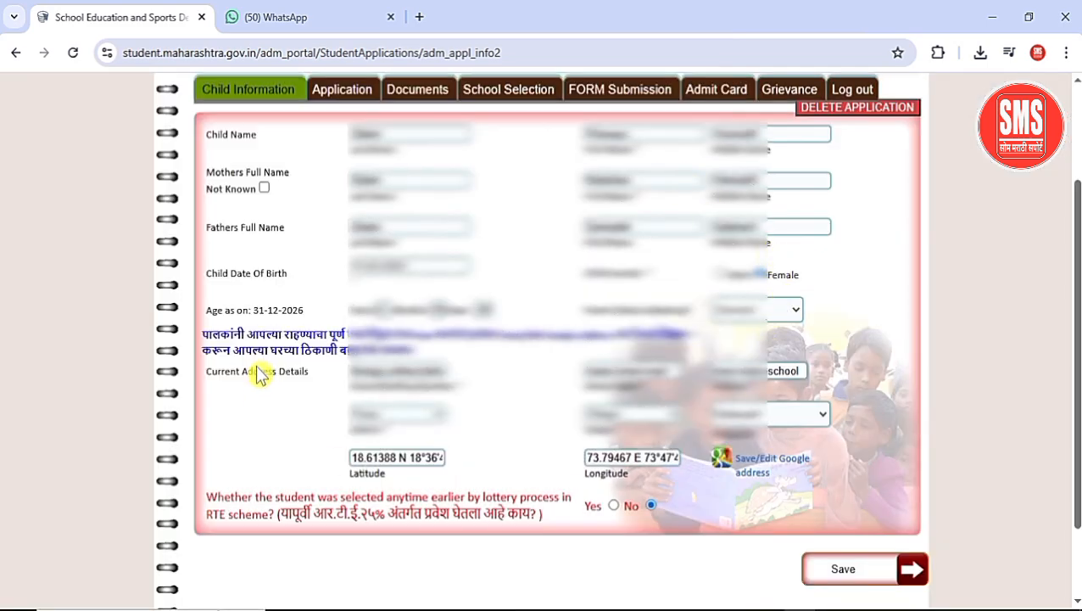
Step: Fill in the Application section with the class for which admission is required, the child's religion and category
click(357, 99)
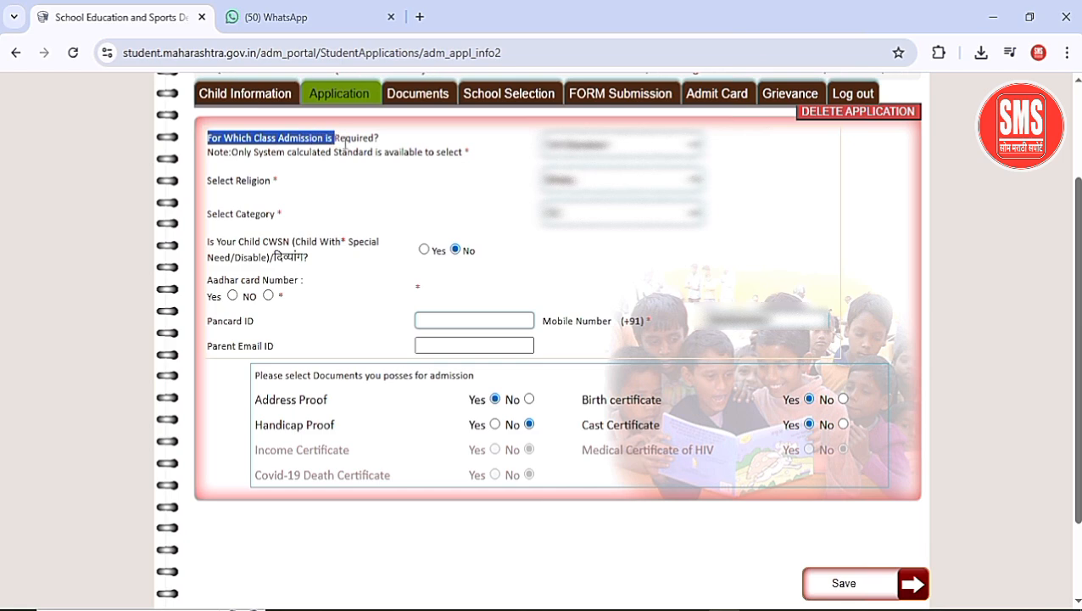
drag(377, 138, 428, 151)
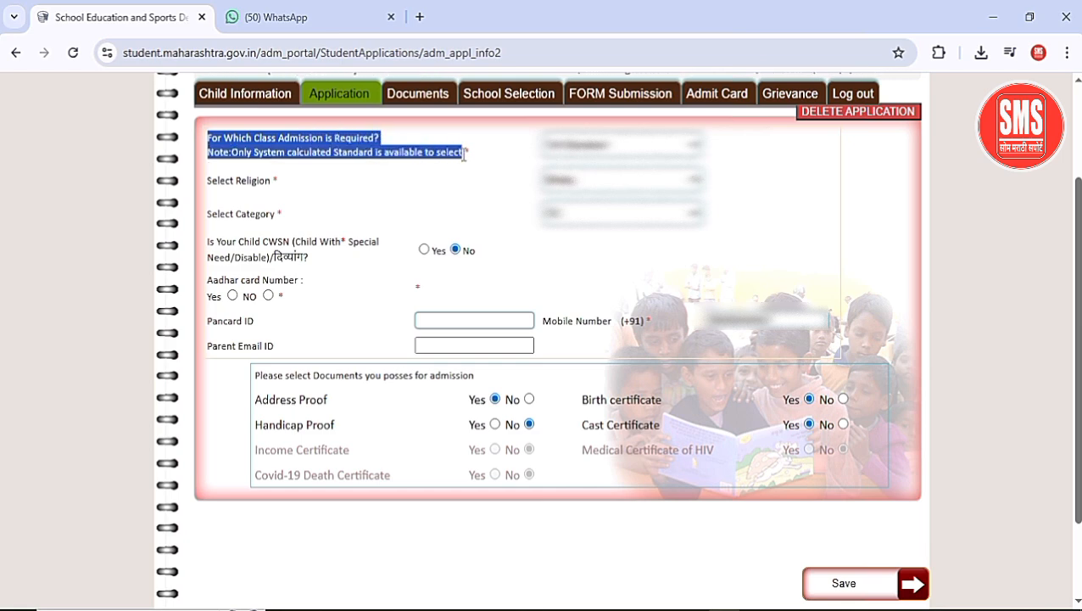
click(631, 146)
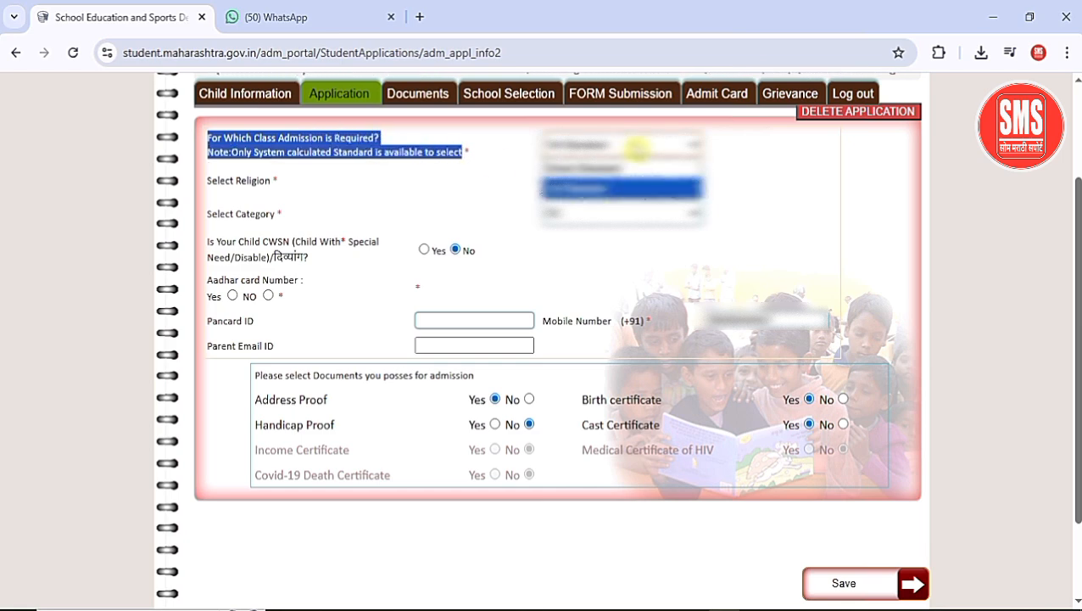
click(619, 190)
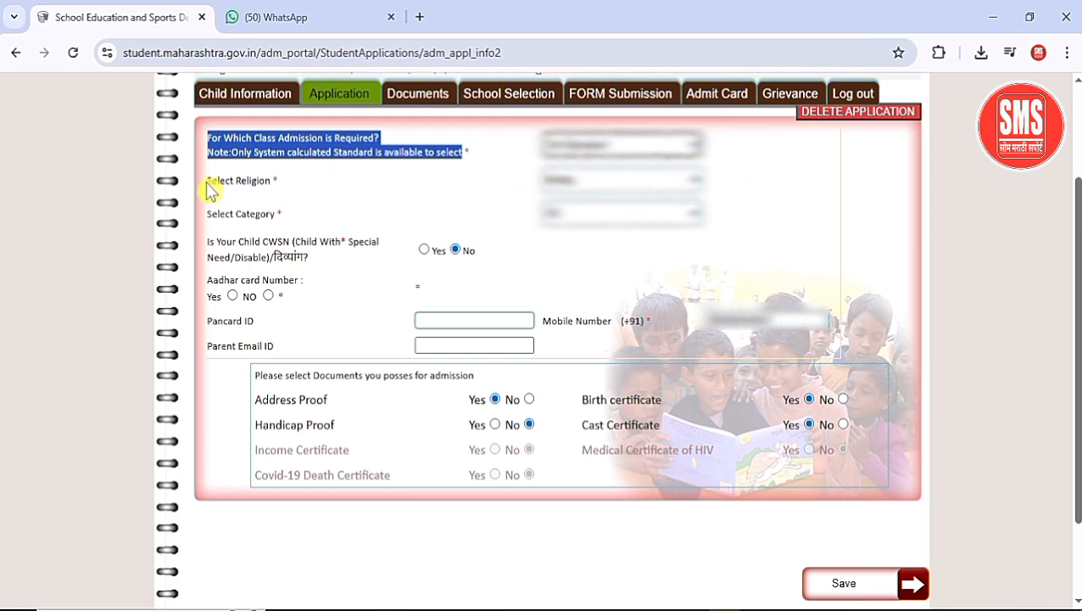
drag(209, 180, 285, 188)
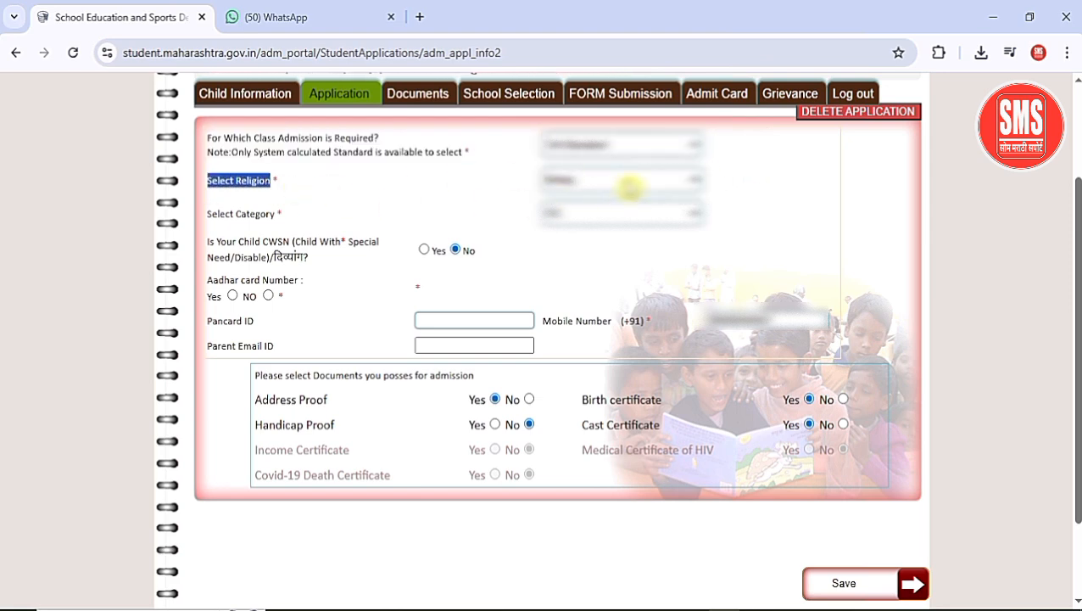
drag(205, 213, 285, 217)
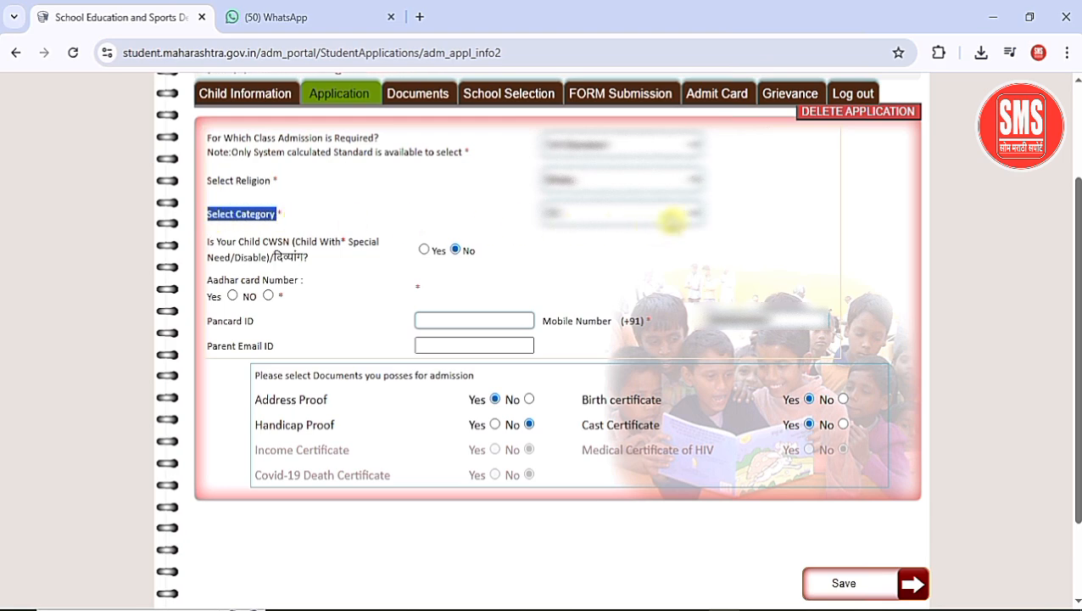
click(851, 217)
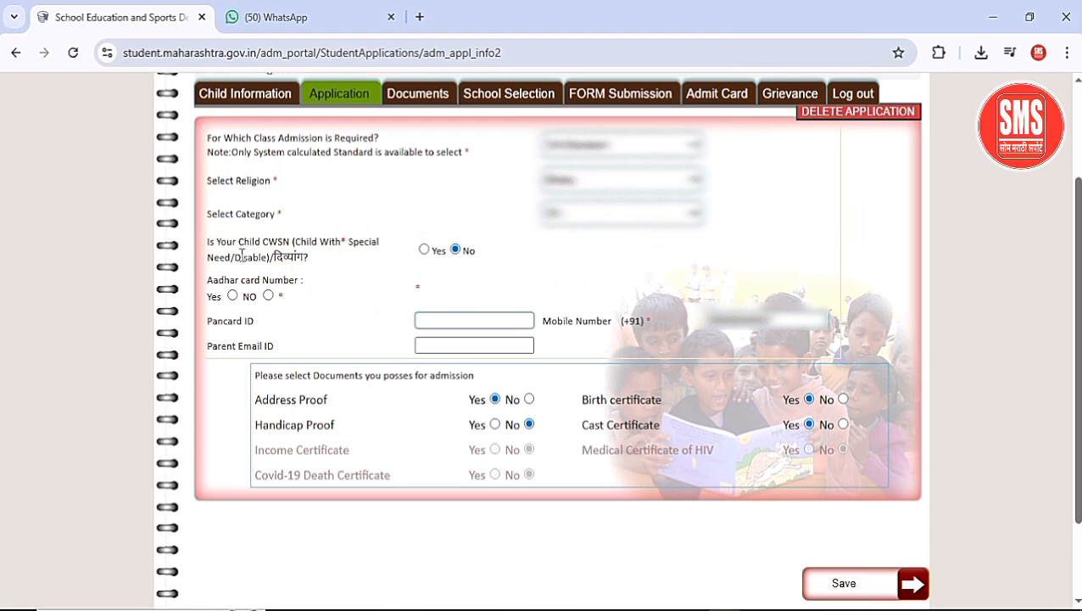
Step: Check the disability reasons offered for a CWSN child, and set the CWSN answer to No
drag(209, 241, 325, 265)
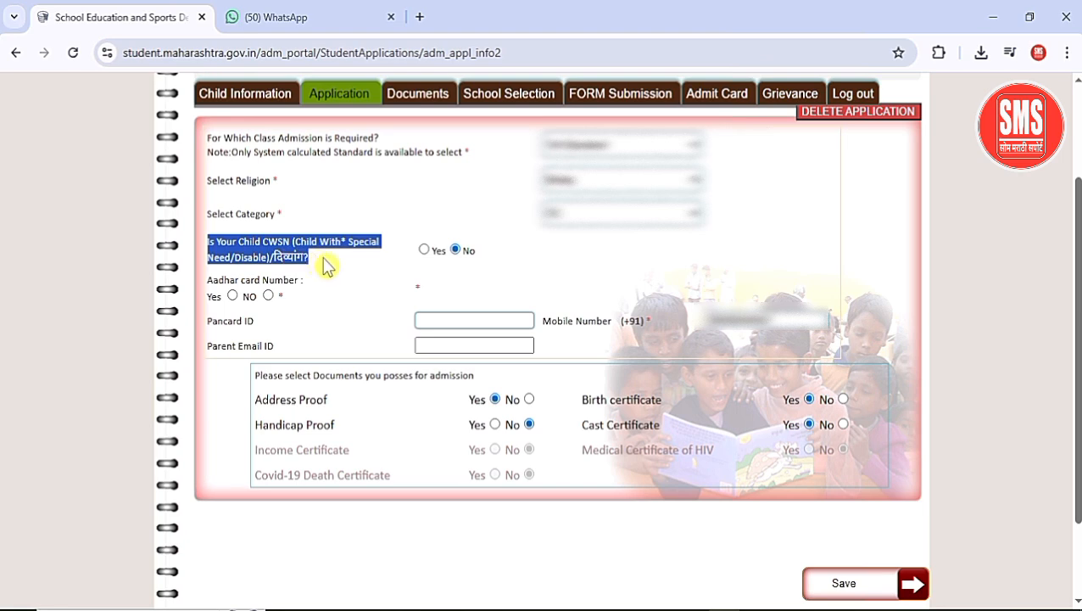
click(425, 251)
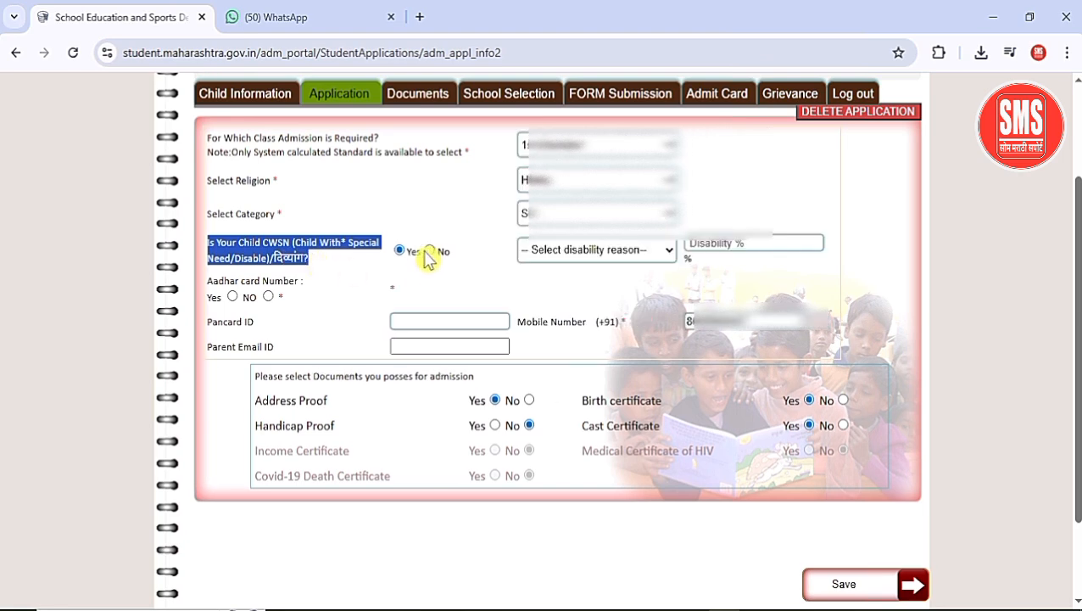
click(636, 254)
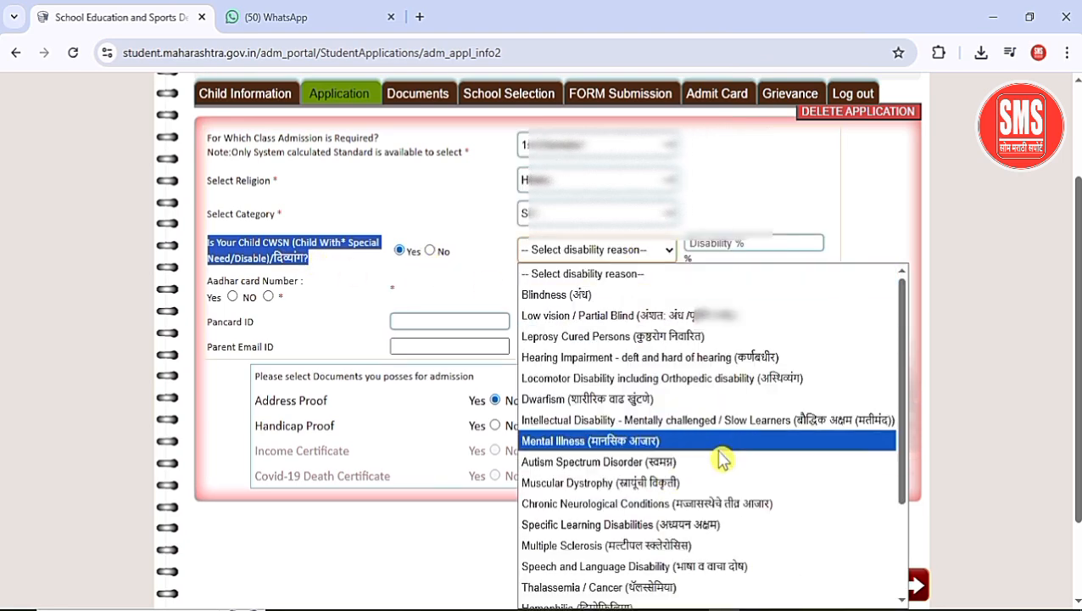
click(882, 244)
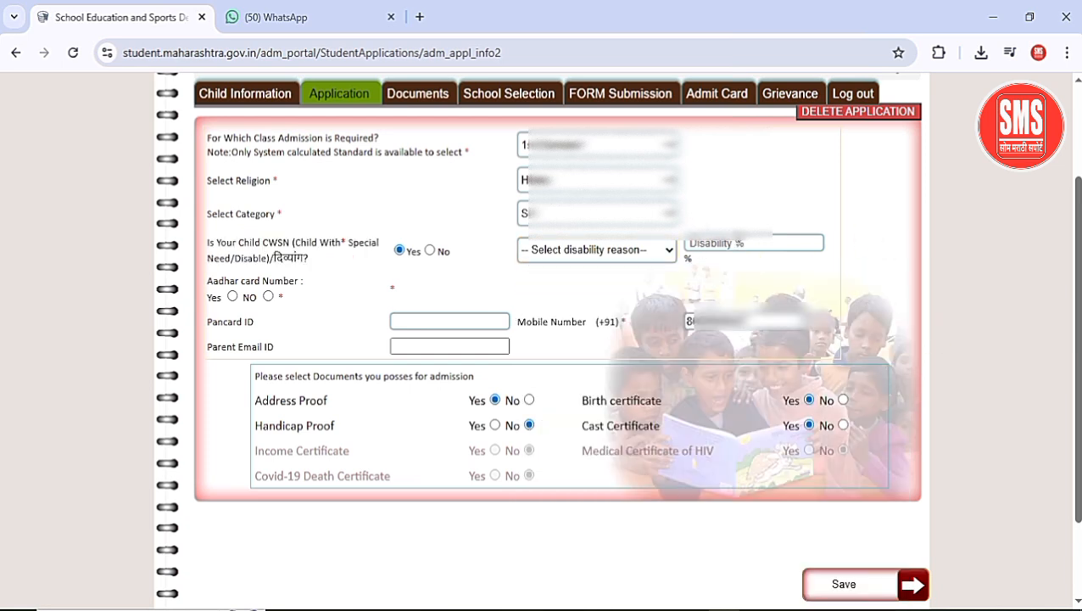
click(430, 251)
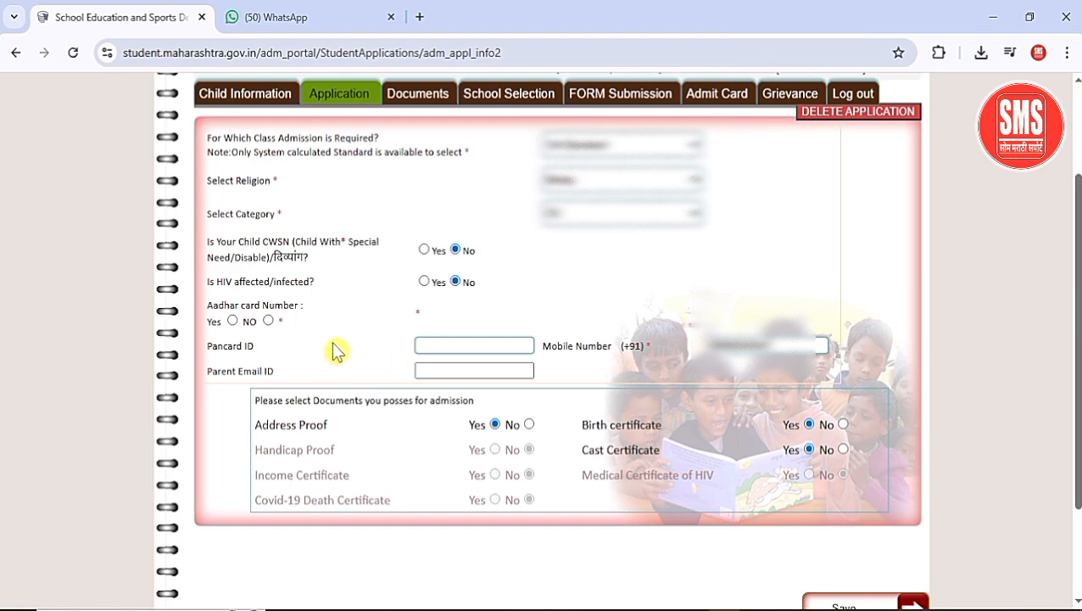
Step: Answer No for both the Aadhar card number and the availability of an Aadhar receipt
drag(212, 308, 289, 308)
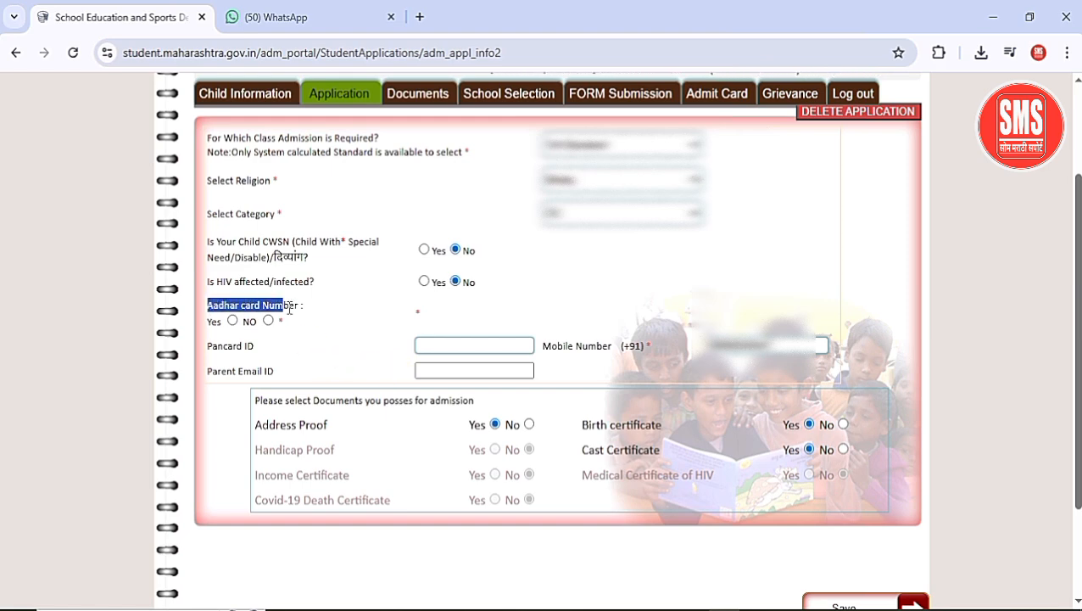
click(243, 324)
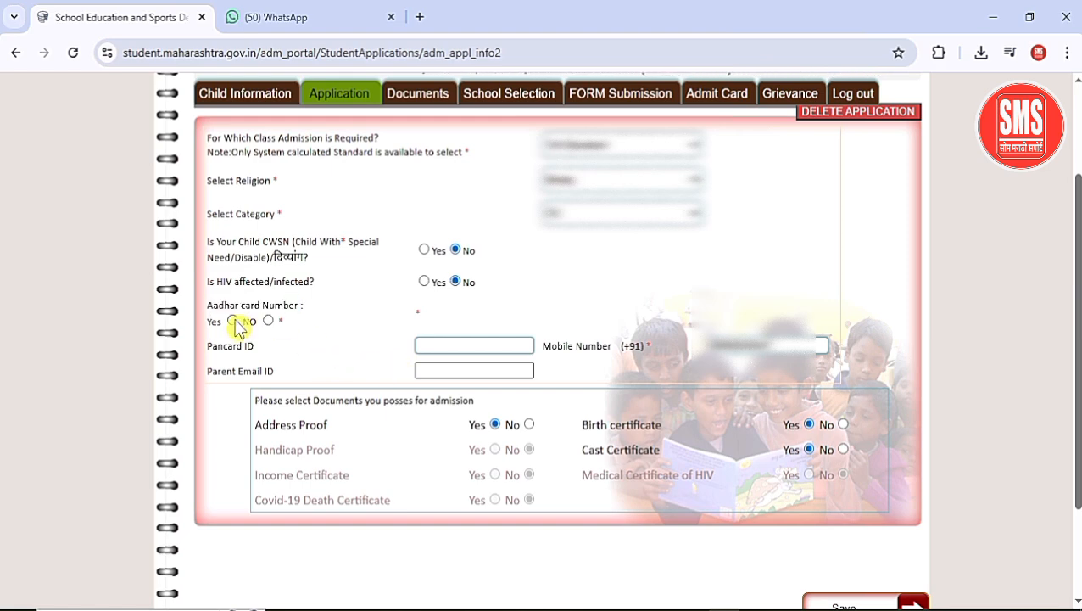
click(233, 321)
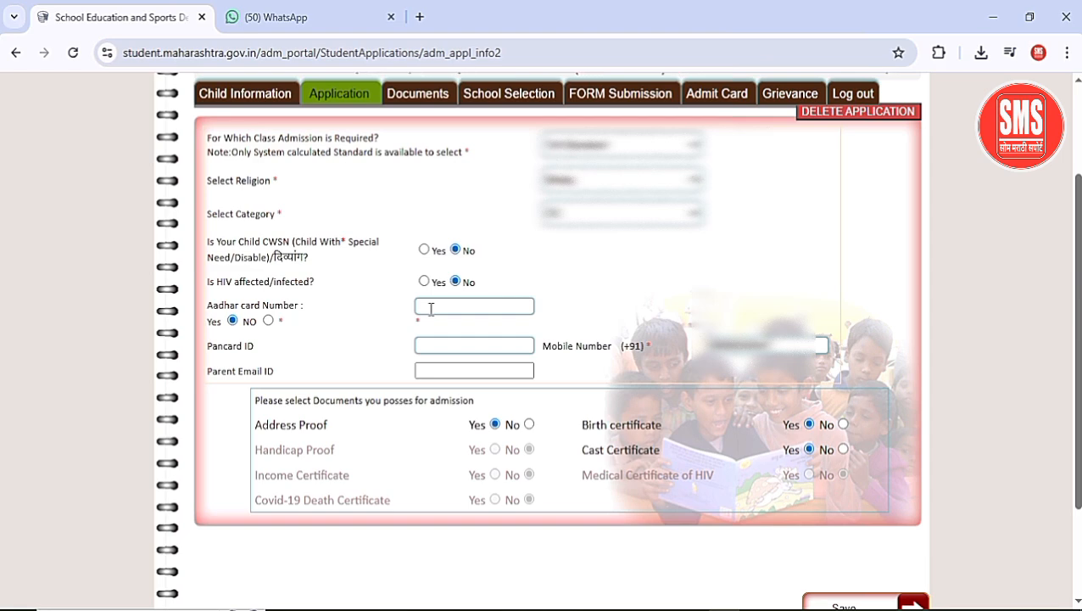
click(268, 322)
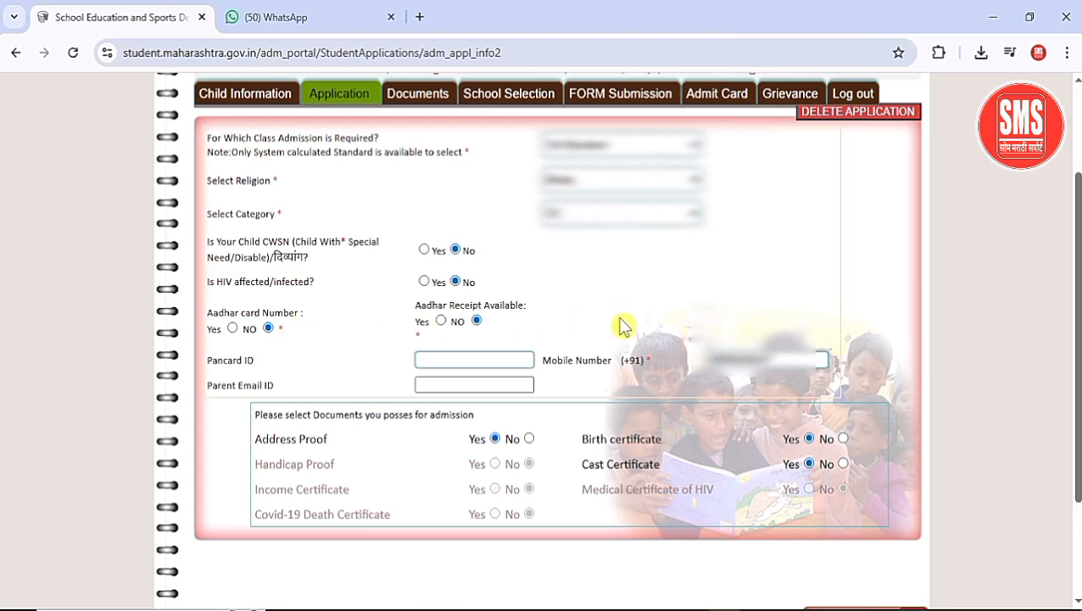
Step: Check the mobile number and document selections, and save the application details
drag(772, 359, 723, 360)
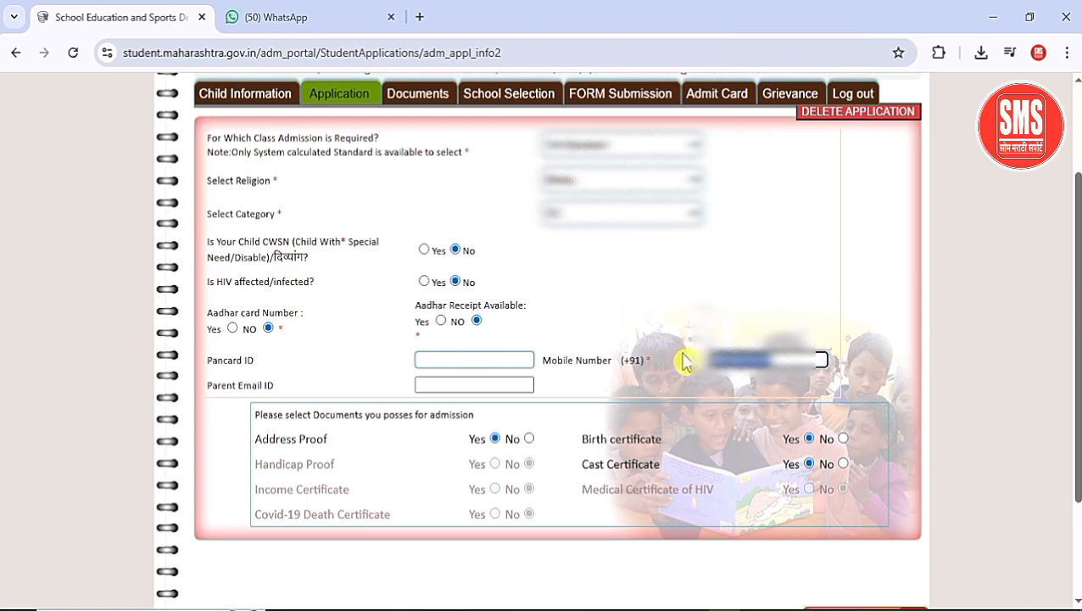
click(724, 360)
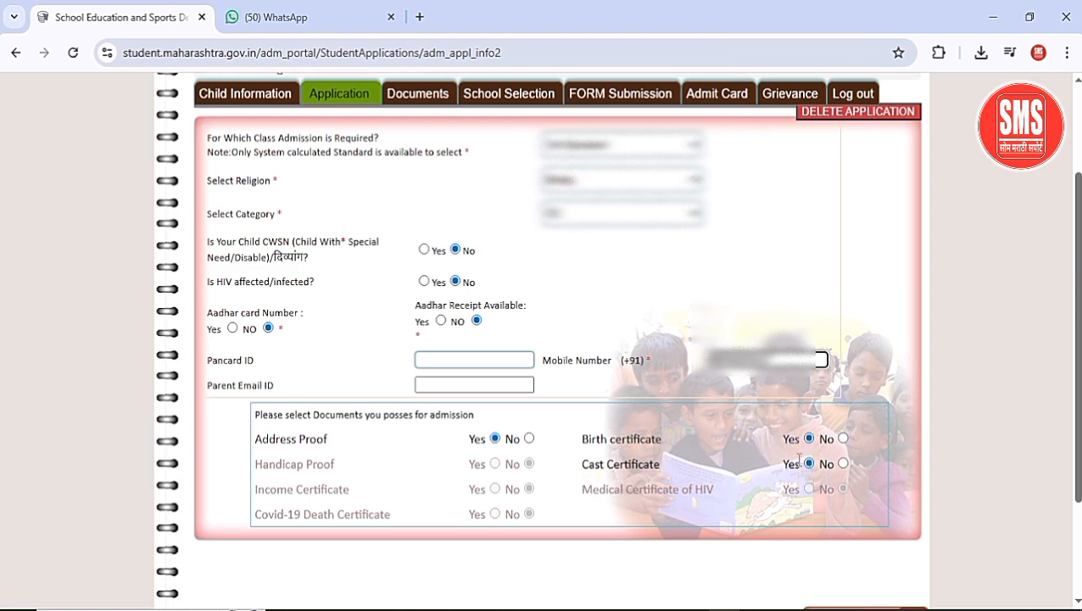
scroll(937, 434, down, 2)
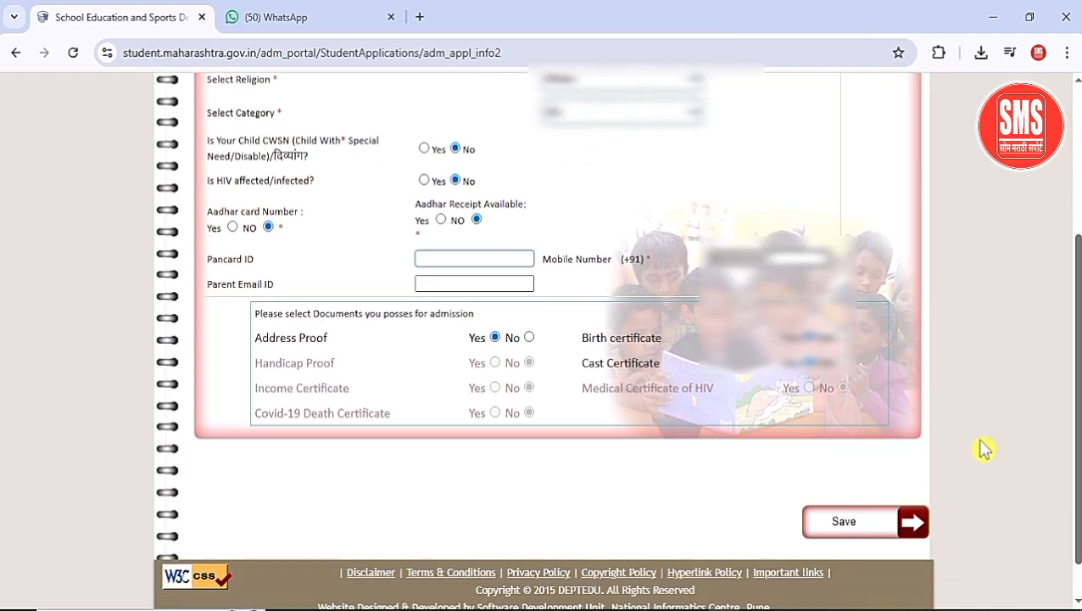
click(842, 522)
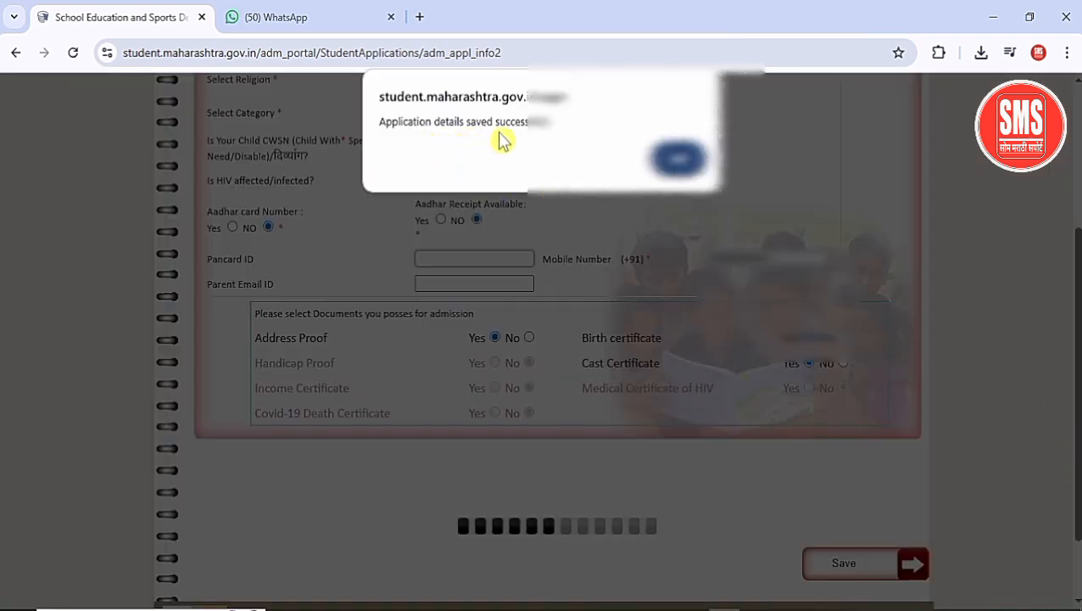
click(675, 161)
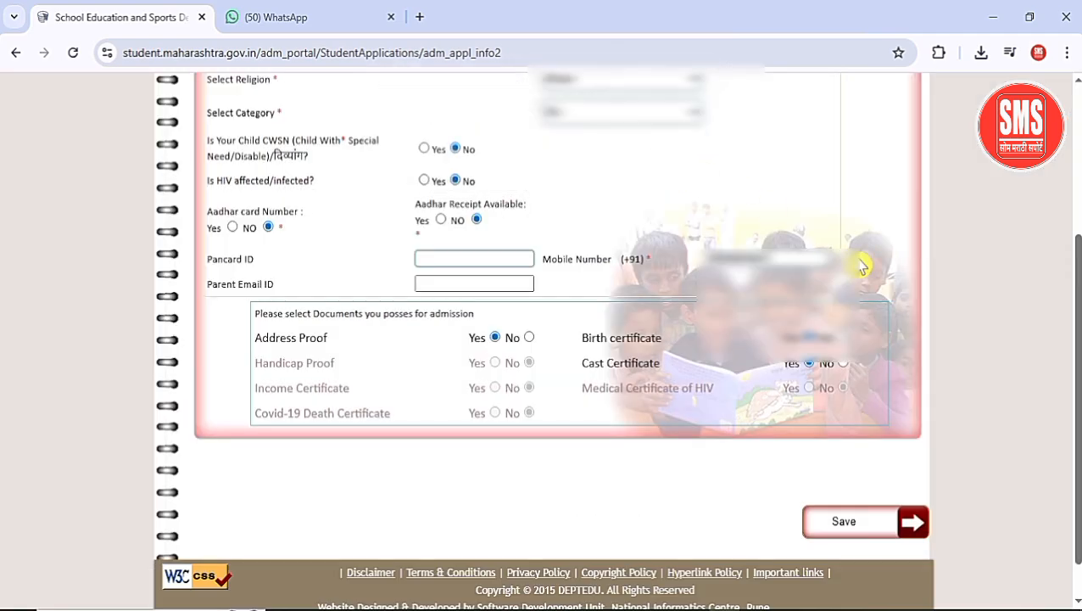
Step: Upload somad.pdf as the parents' Aadhaar, S CASTE CERTIFICATE.pdf as the caste certificate and somad.pdf as the address proof in the Documents section
drag(1076, 427, 1079, 301)
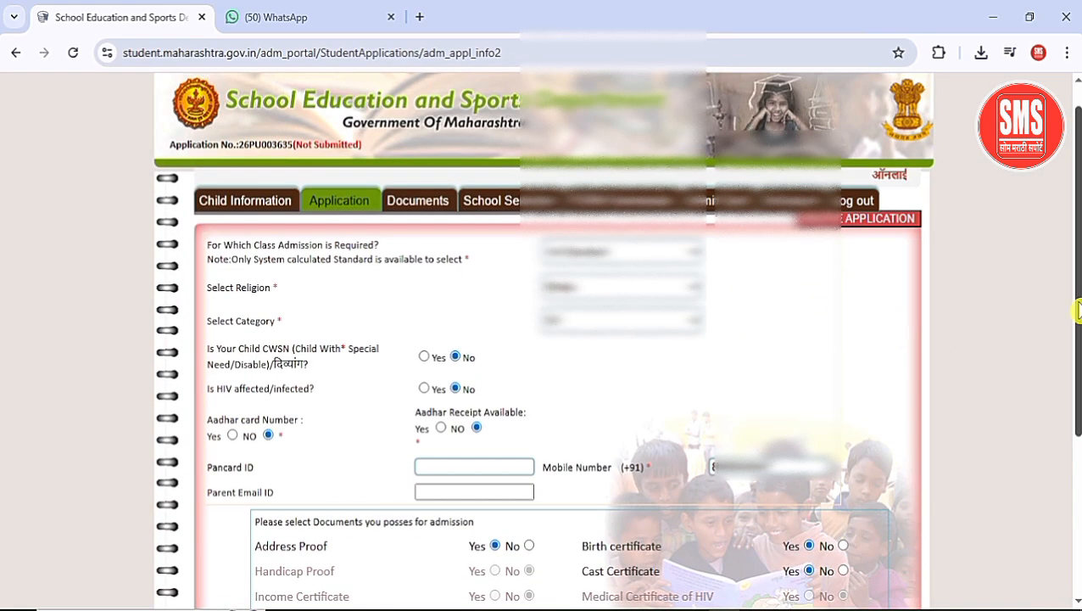
click(421, 206)
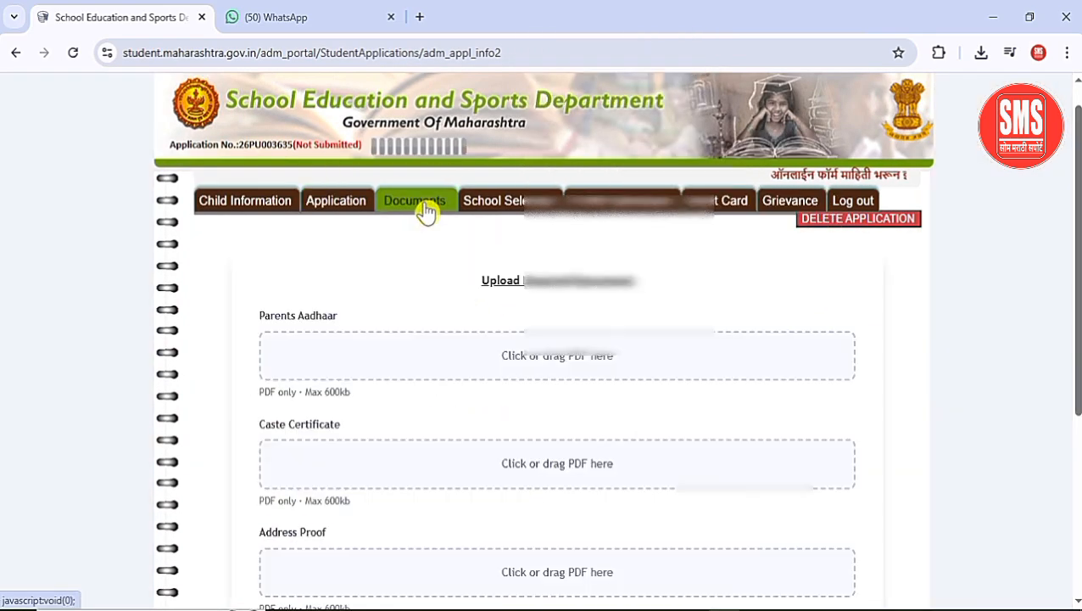
drag(1078, 315, 1080, 347)
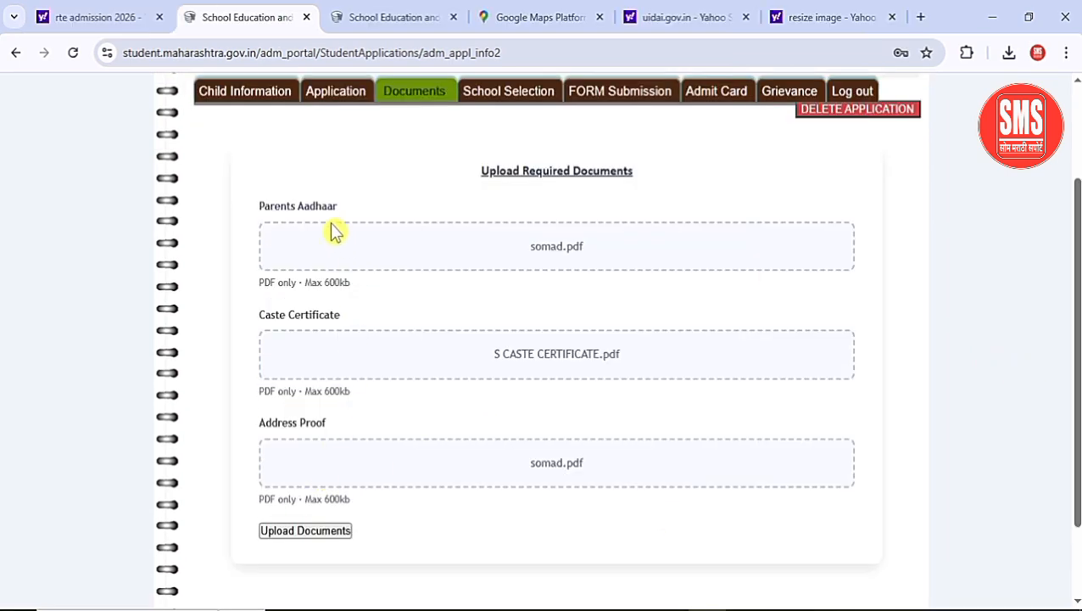
click(297, 537)
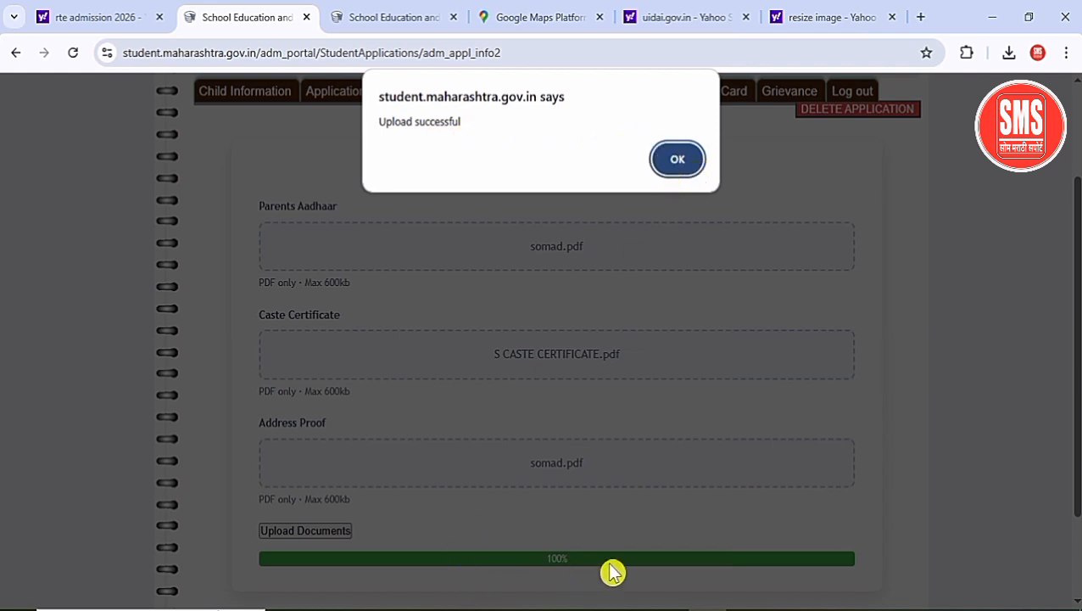
click(677, 161)
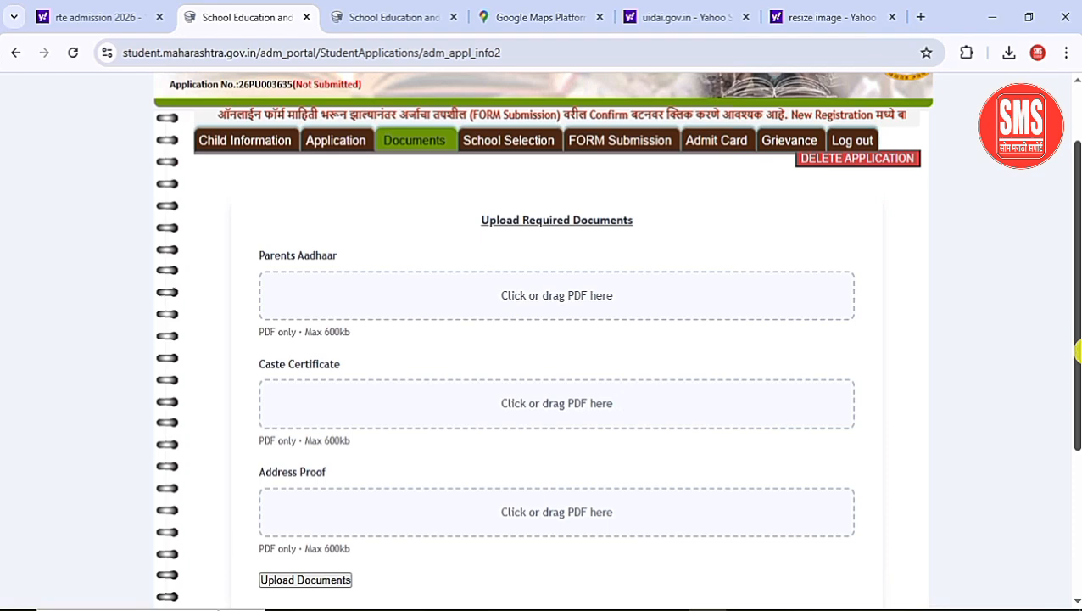
scroll(1077, 350, down, 3)
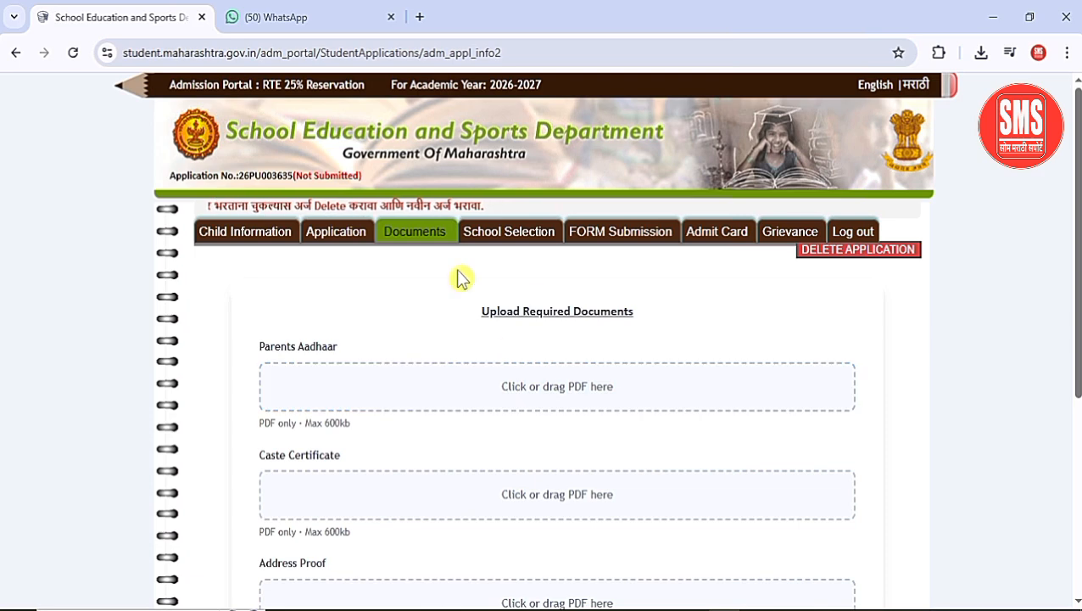
Step: List the schools within 1 km in the School Selection section and review the eligible ones
click(500, 238)
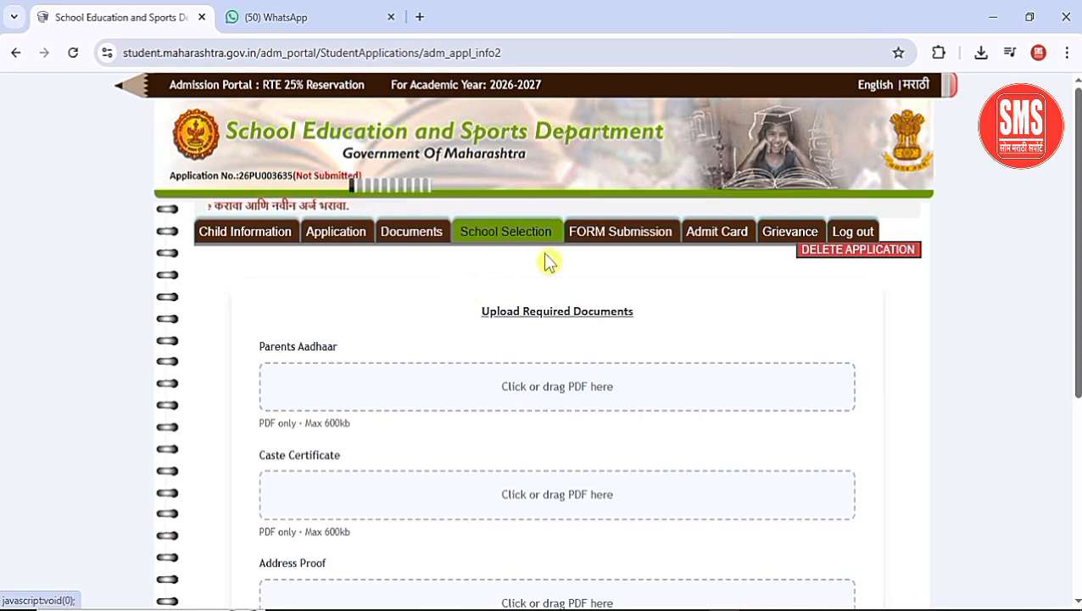
drag(1079, 284, 1079, 316)
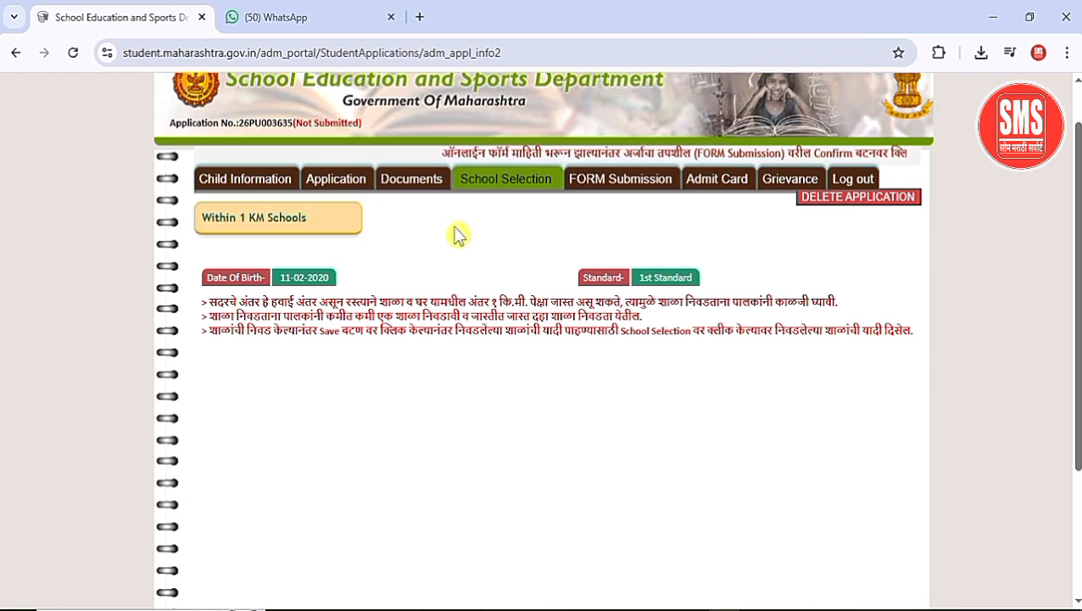
click(294, 234)
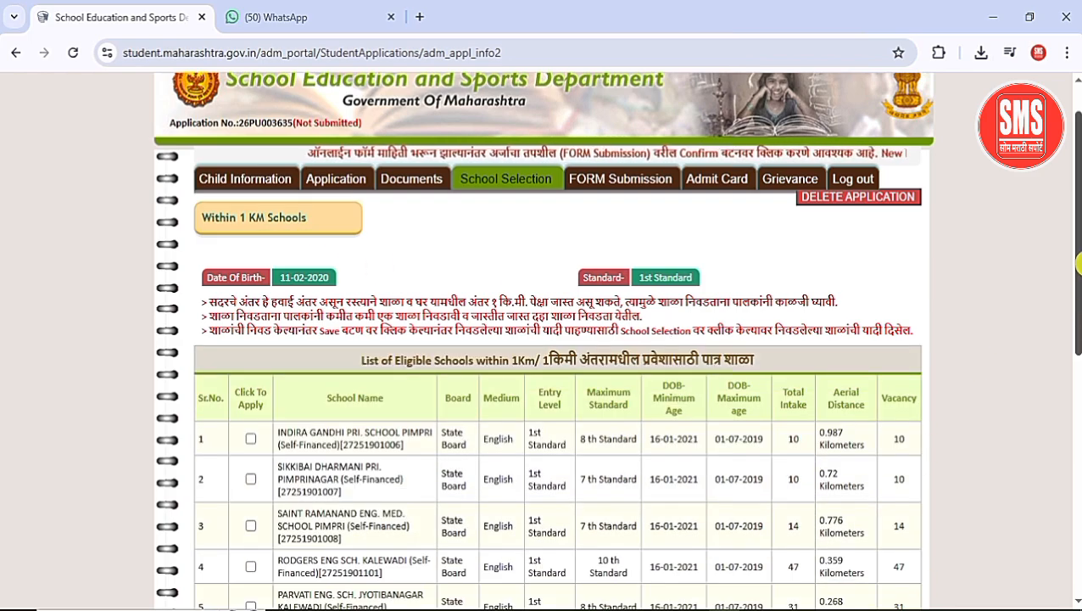
drag(1078, 269, 1079, 365)
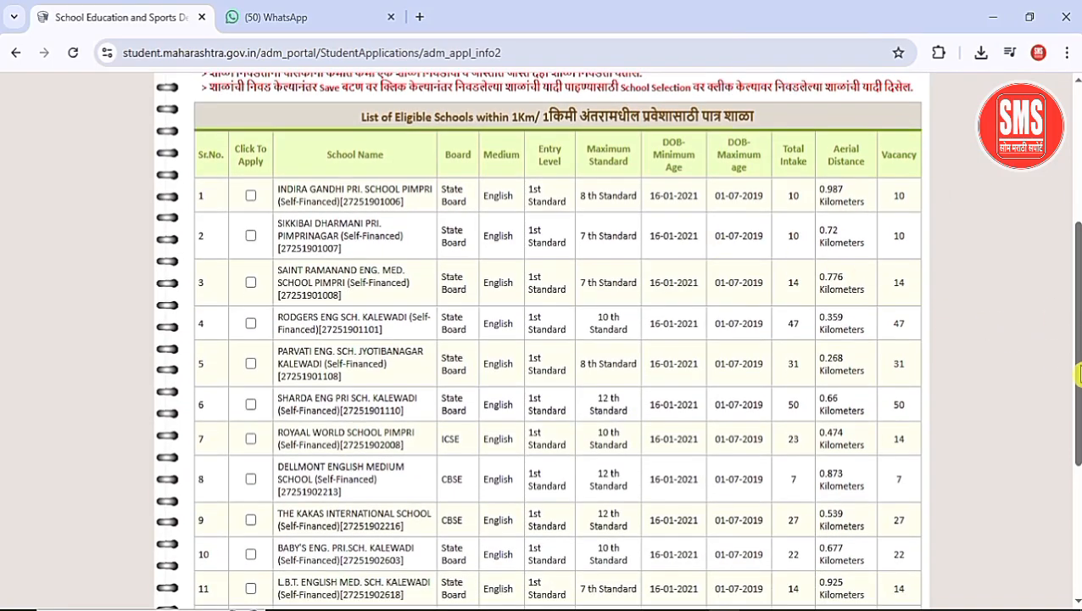
drag(1077, 343, 1079, 375)
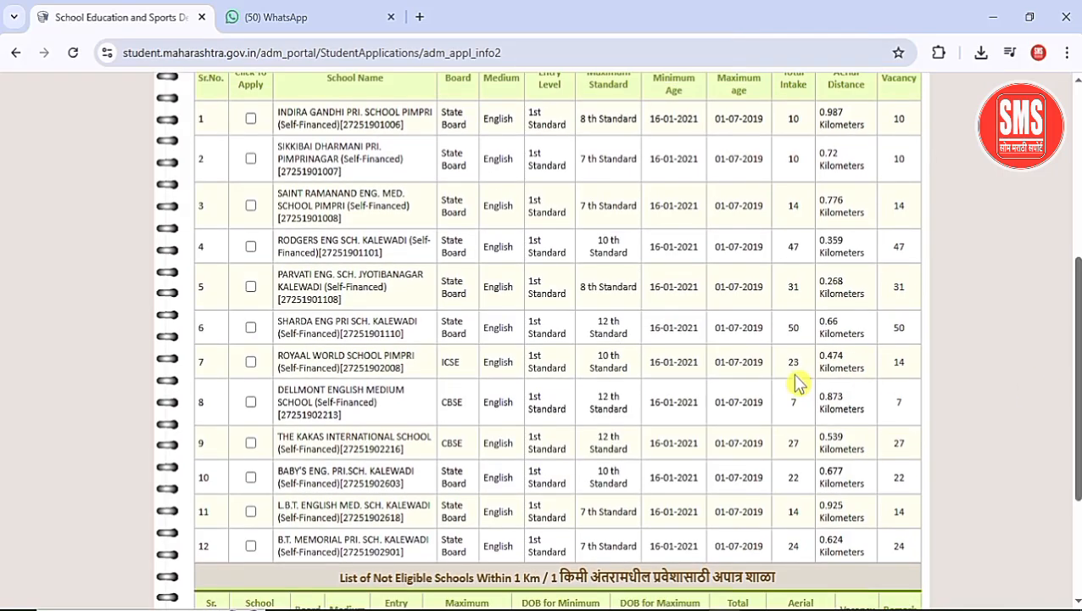
mouse_move(1077, 432)
mouse_down()
mouse_move(1078, 377)
mouse_move(1079, 426)
mouse_up()
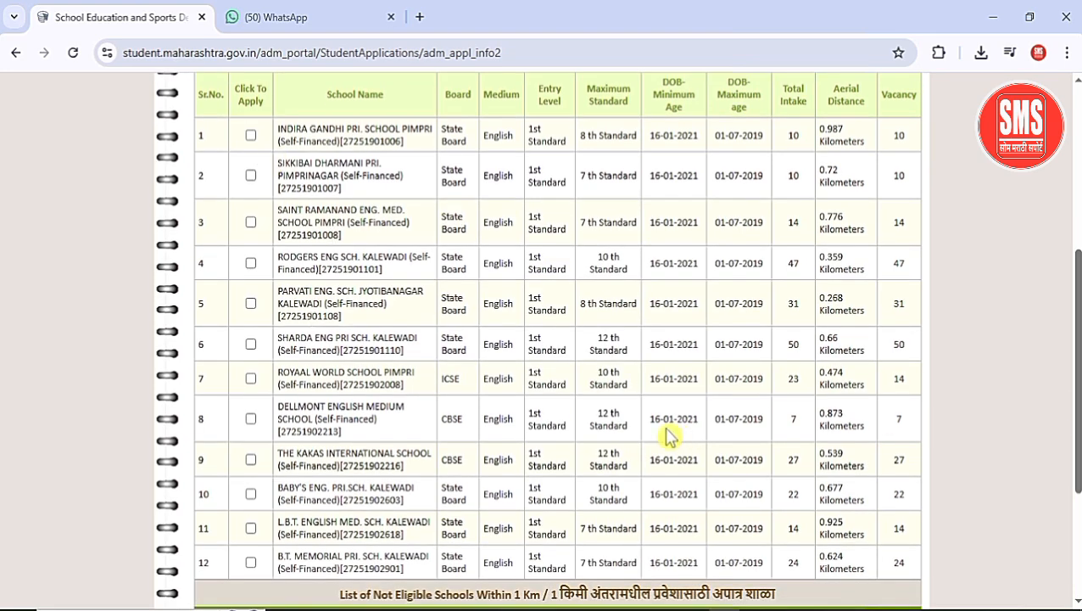
mouse_move(1078, 362)
mouse_down()
mouse_move(1079, 385)
mouse_move(1079, 355)
mouse_up()
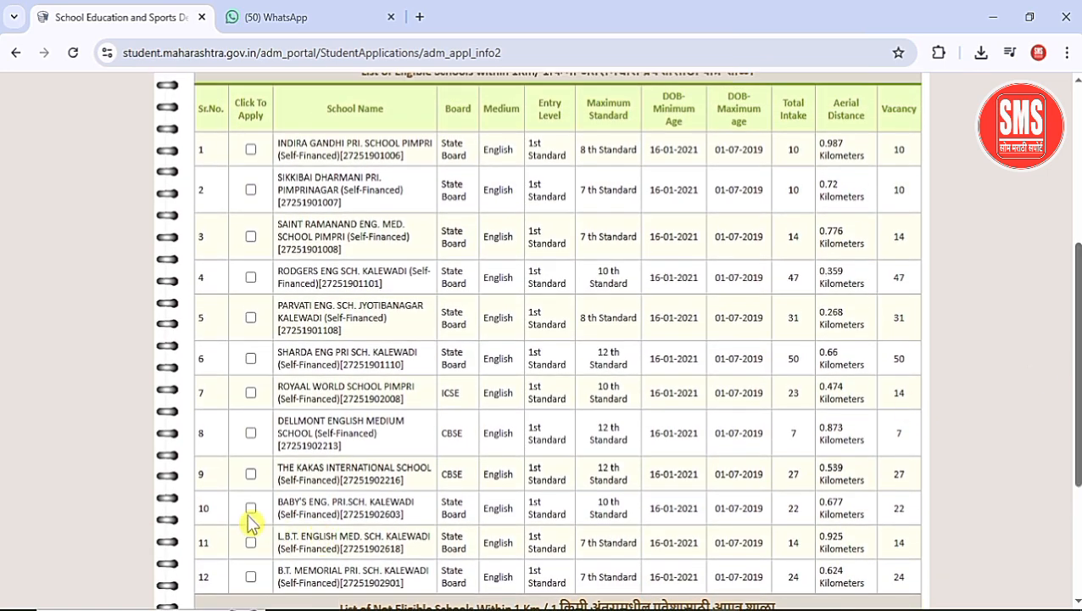
Step: Apply to all eligible schools except Sikkibai Dharmani Pri. Pimprinagar and B.T. Memorial Pri. Sch. Kalewadi, and save the school selection
click(251, 542)
click(251, 278)
click(251, 319)
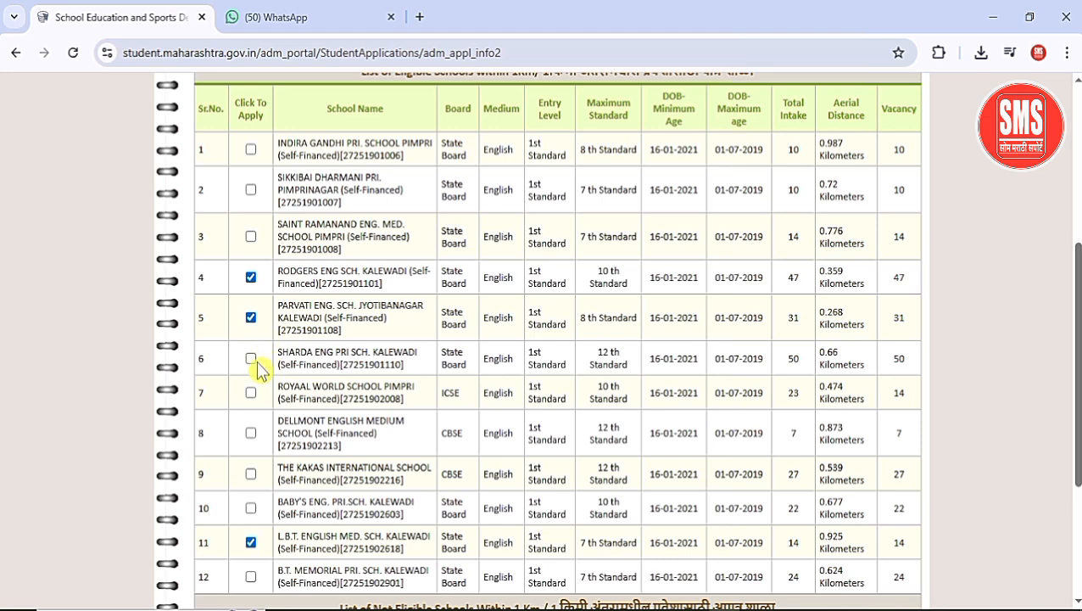
click(251, 392)
click(251, 150)
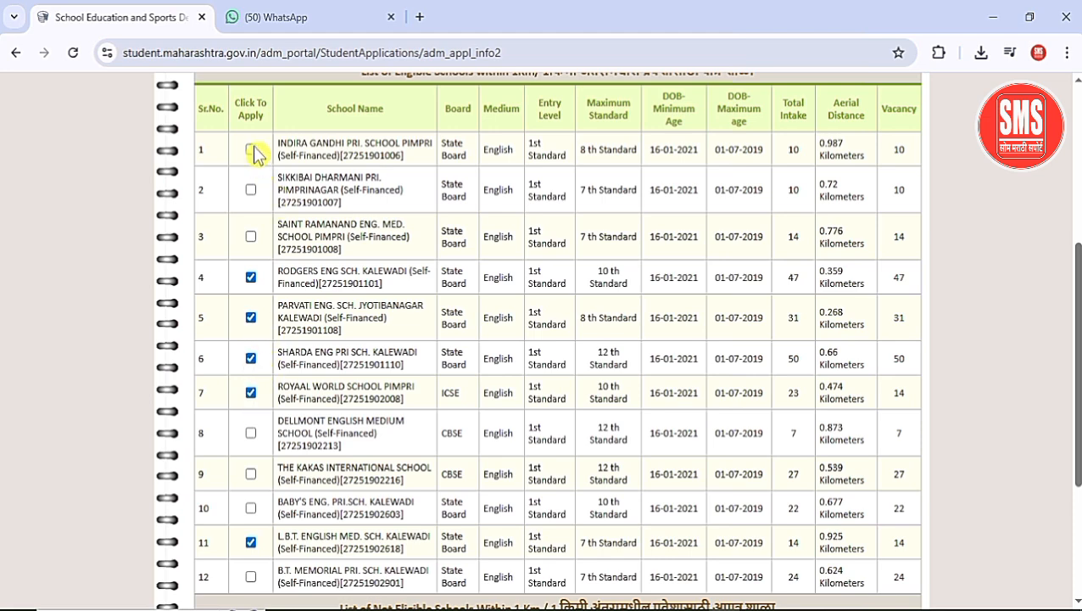
click(251, 508)
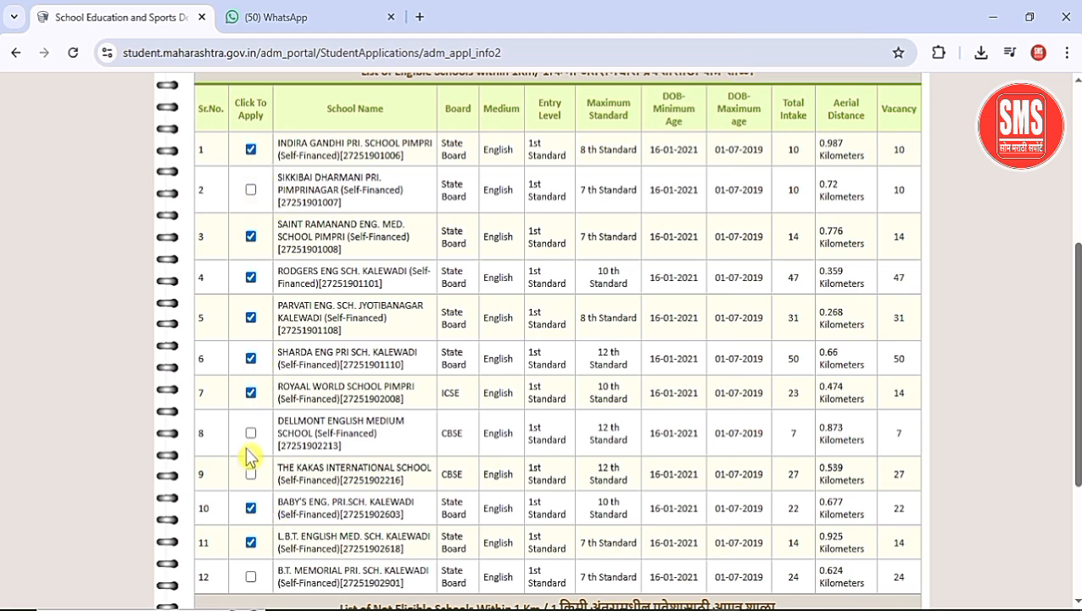
click(251, 432)
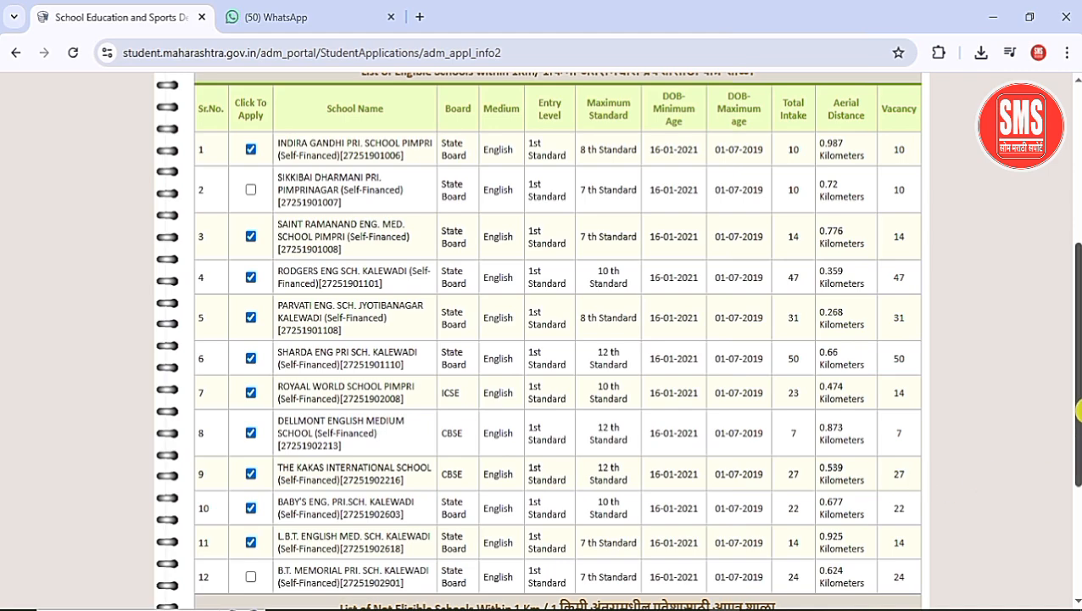
drag(1078, 409, 1079, 512)
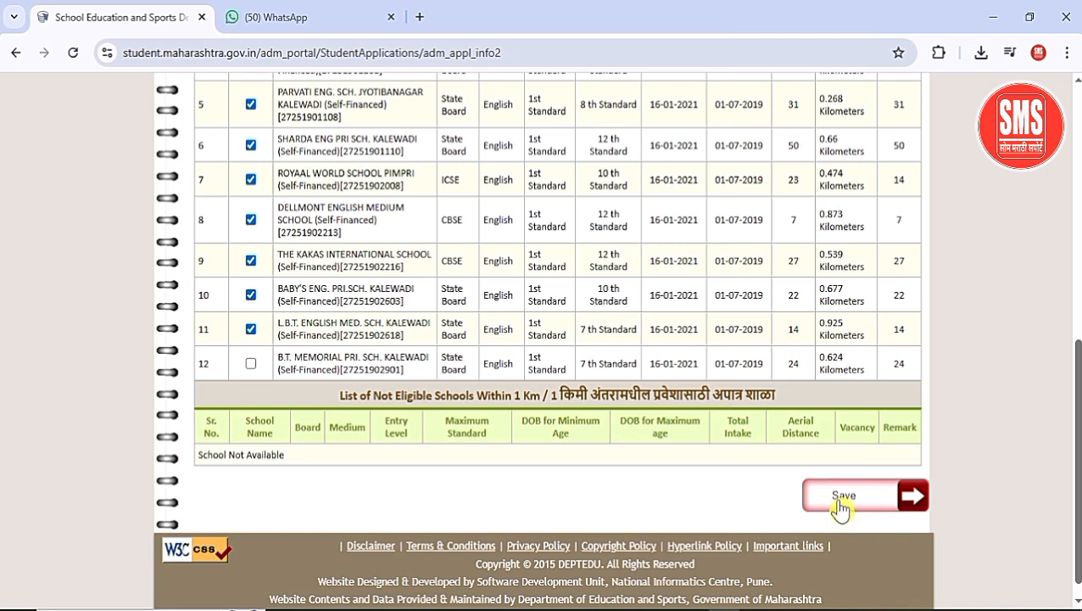
click(840, 507)
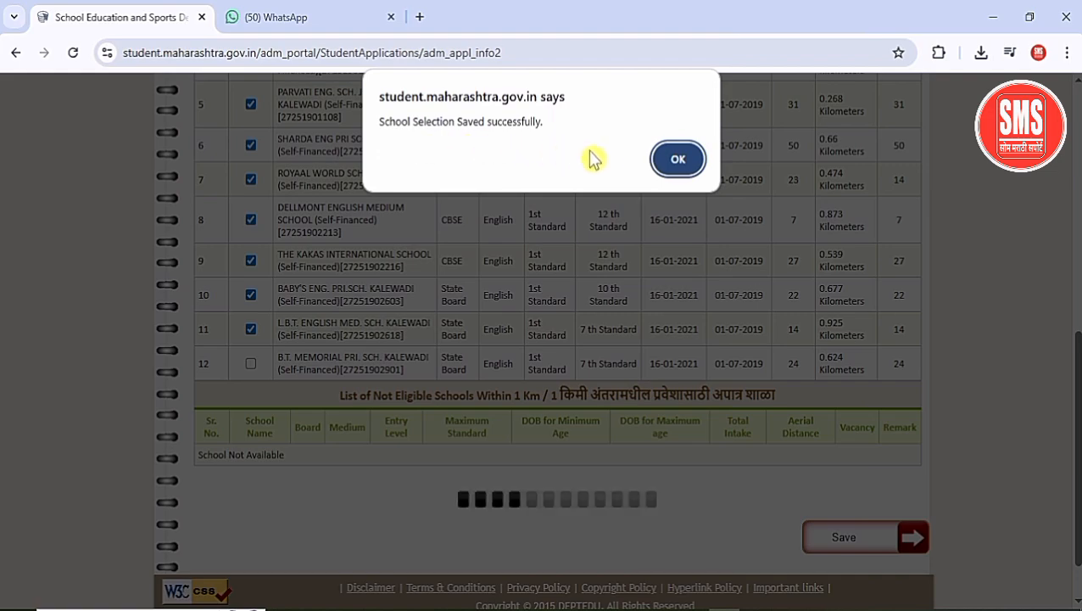
click(678, 161)
Step: Accept the RTE 25% declaration under the application details in FORM Submission, and check the home location marker on the map
scroll(1079, 293, up, 10)
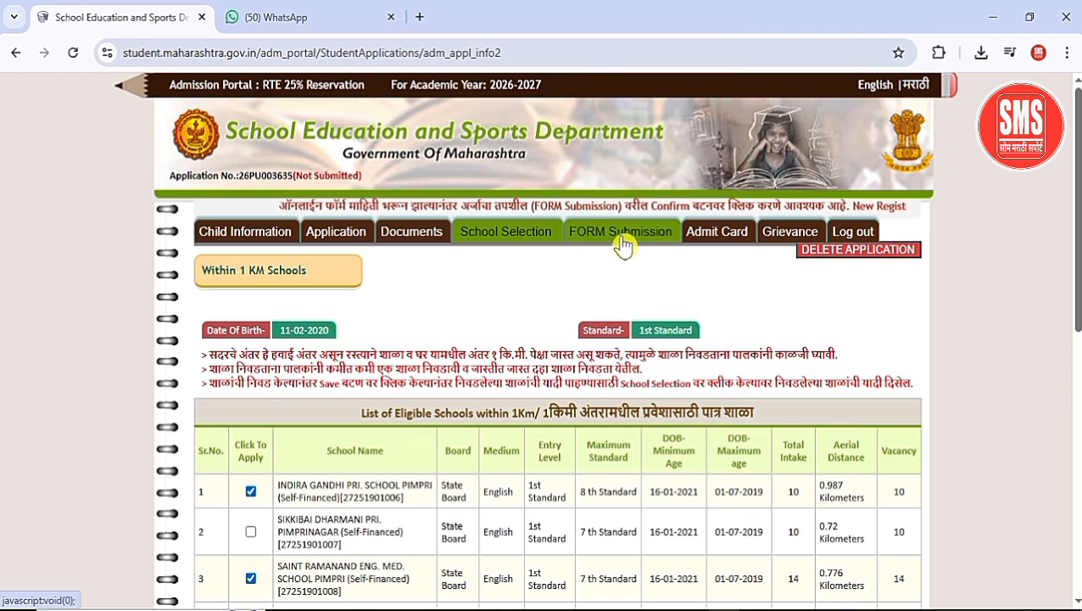
click(621, 246)
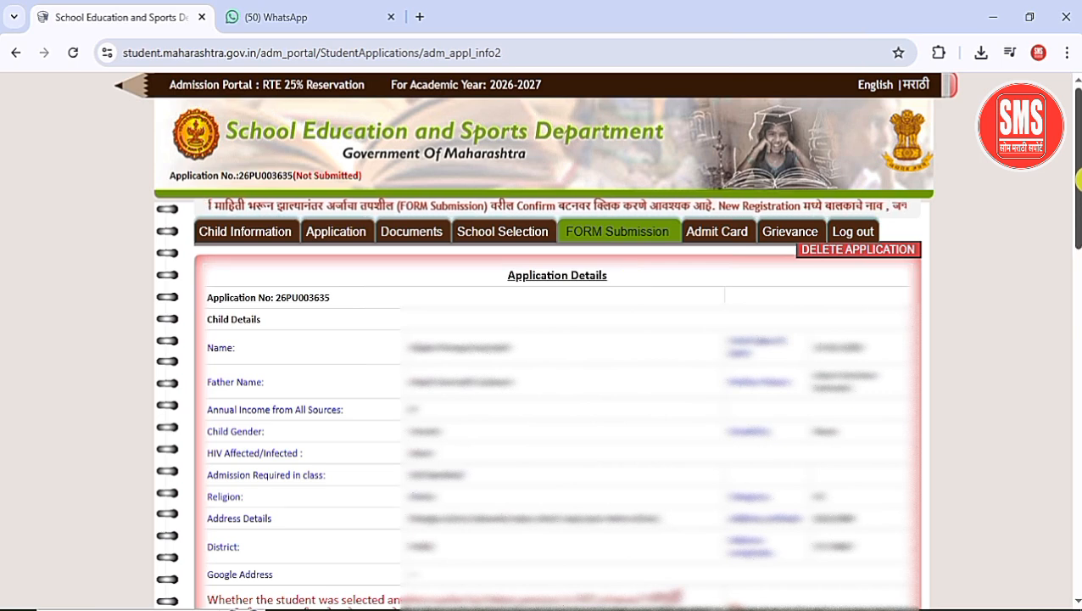
drag(1078, 191, 1079, 409)
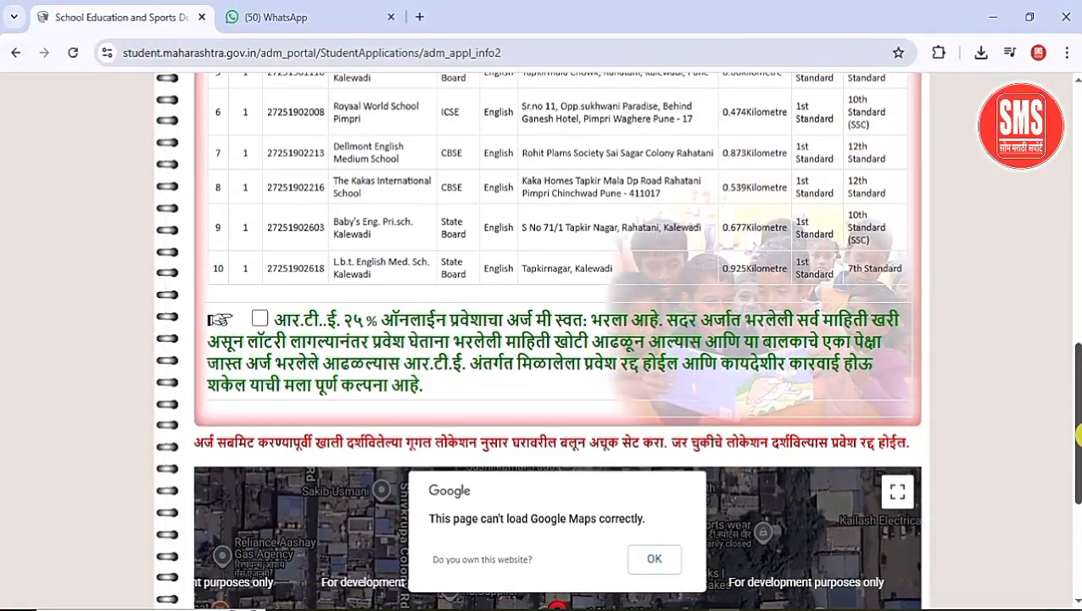
click(260, 319)
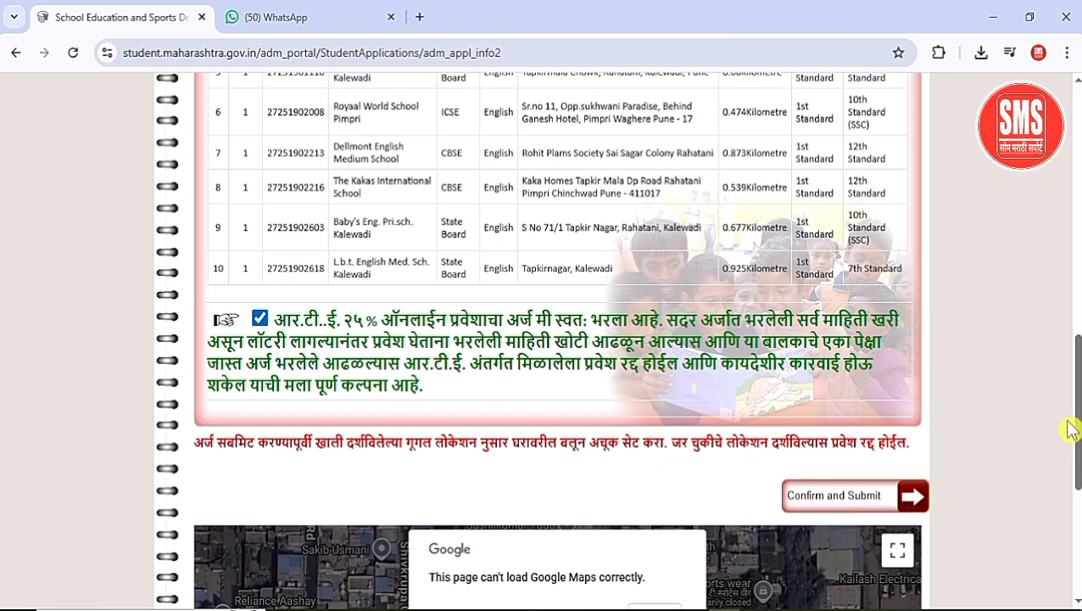
drag(1078, 398, 1079, 502)
mouse_move(560, 330)
mouse_down()
mouse_move(547, 334)
mouse_move(547, 371)
mouse_move(488, 387)
mouse_move(517, 362)
mouse_move(553, 376)
mouse_move(551, 409)
mouse_up()
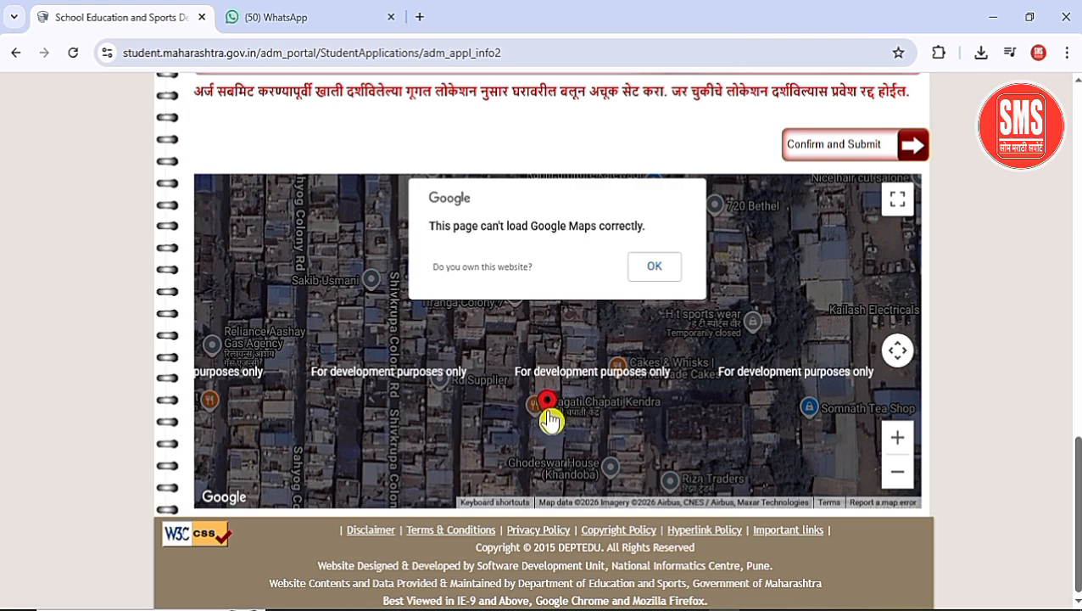
Step: Submit the application and confirm the submission
scroll(859, 503, up, 5)
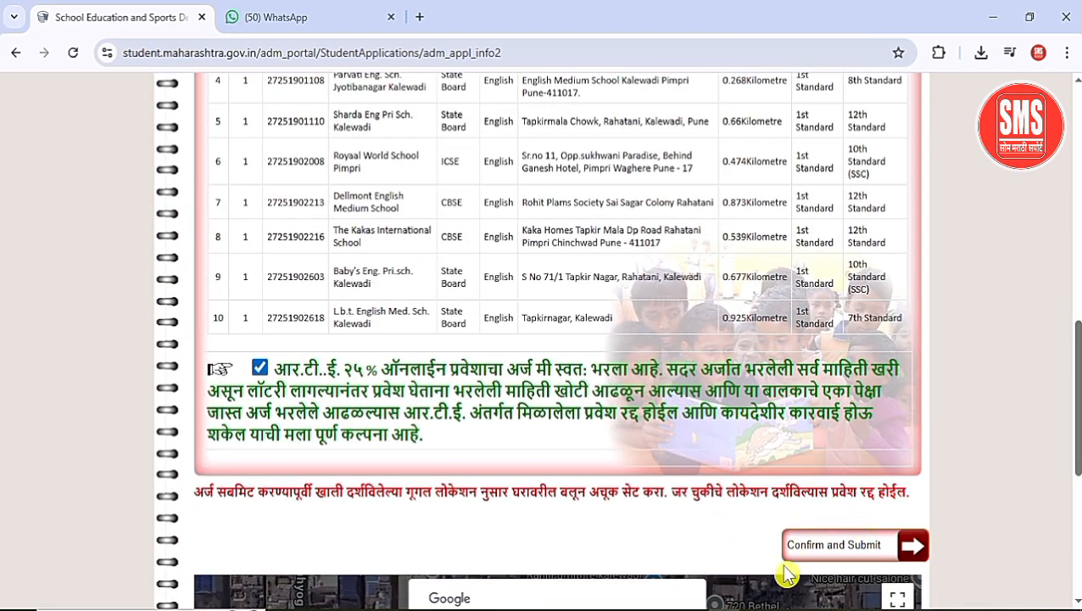
click(830, 556)
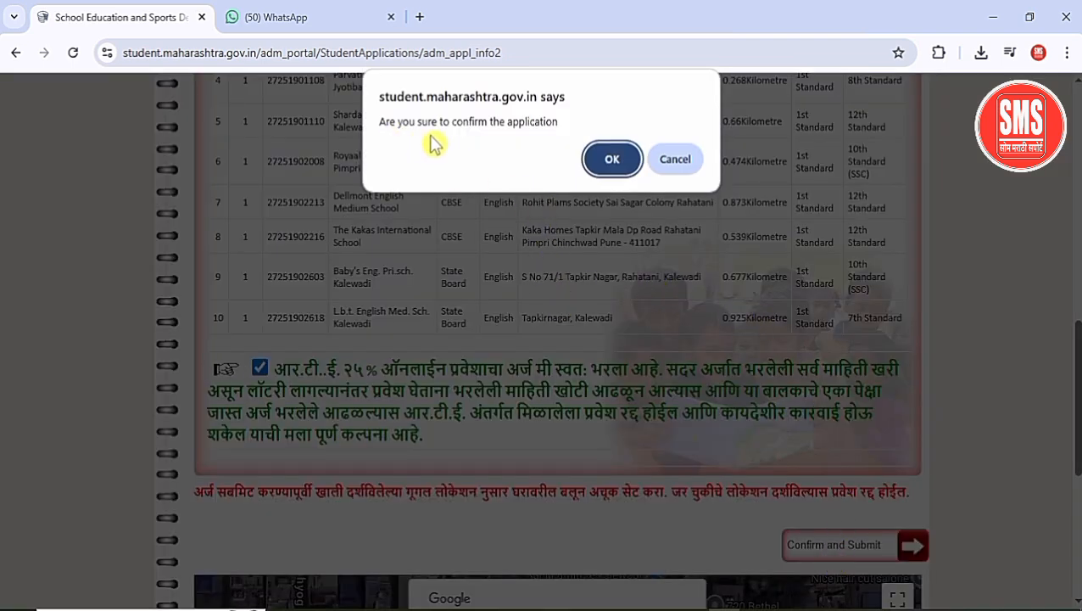
click(609, 164)
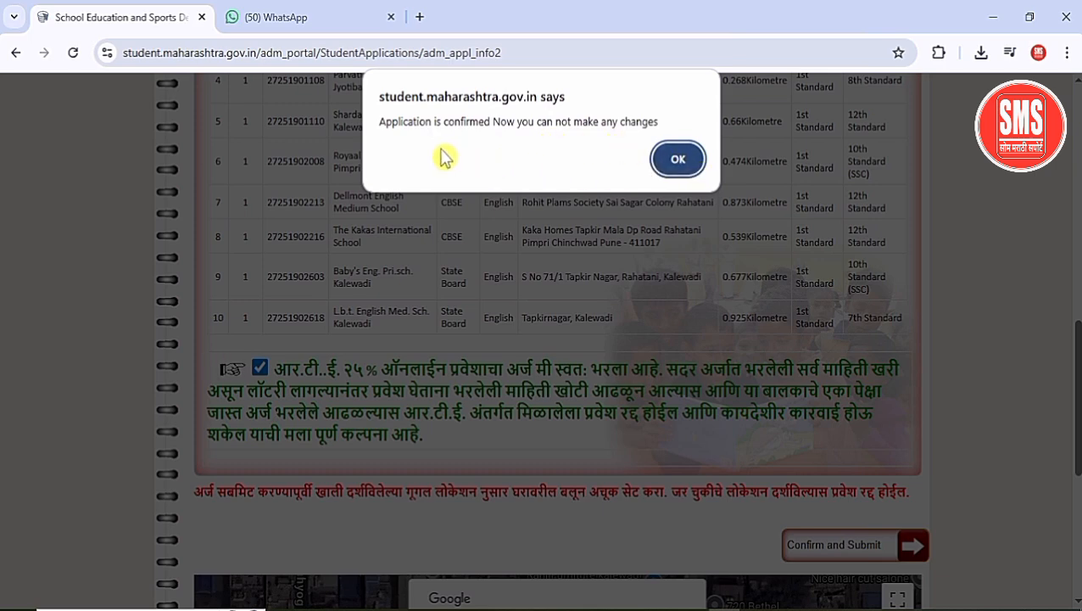
click(680, 160)
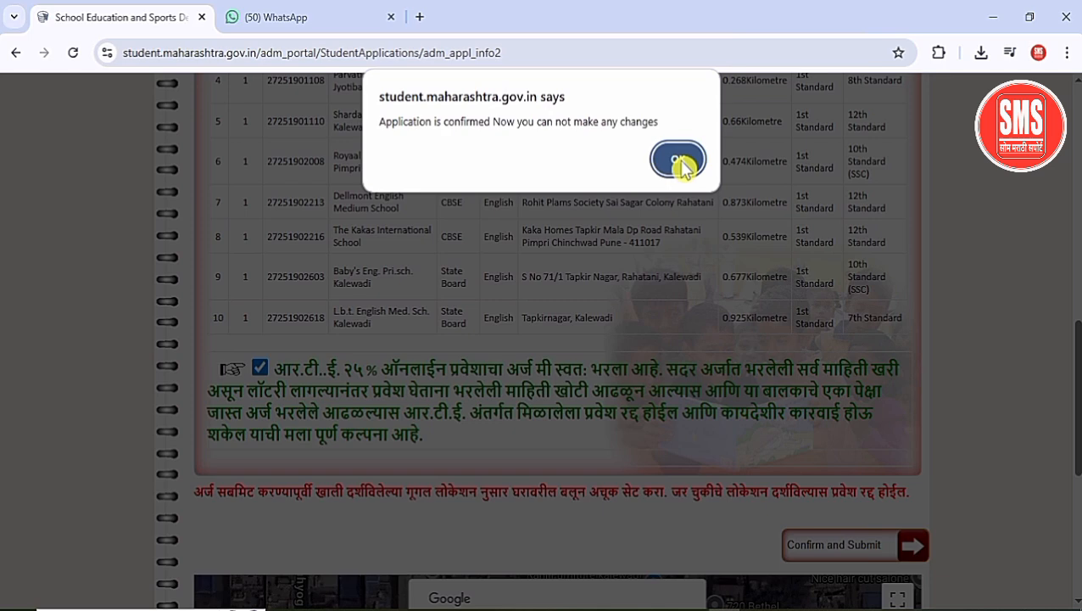
click(680, 160)
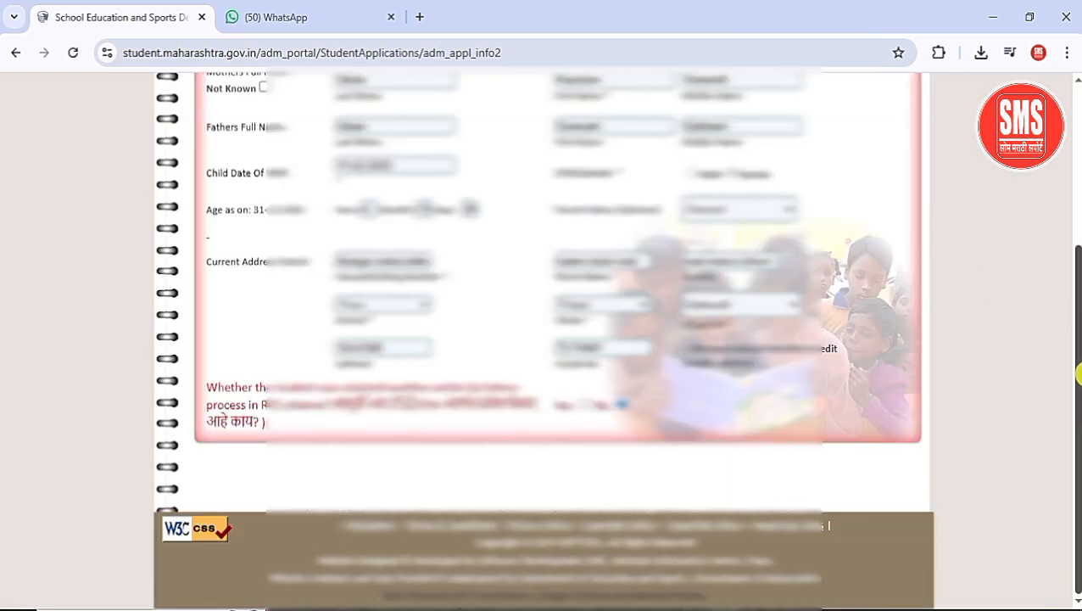
Step: Generate the PDF summary of the submitted application from FORM Submission and view its first page
drag(1078, 374, 1079, 269)
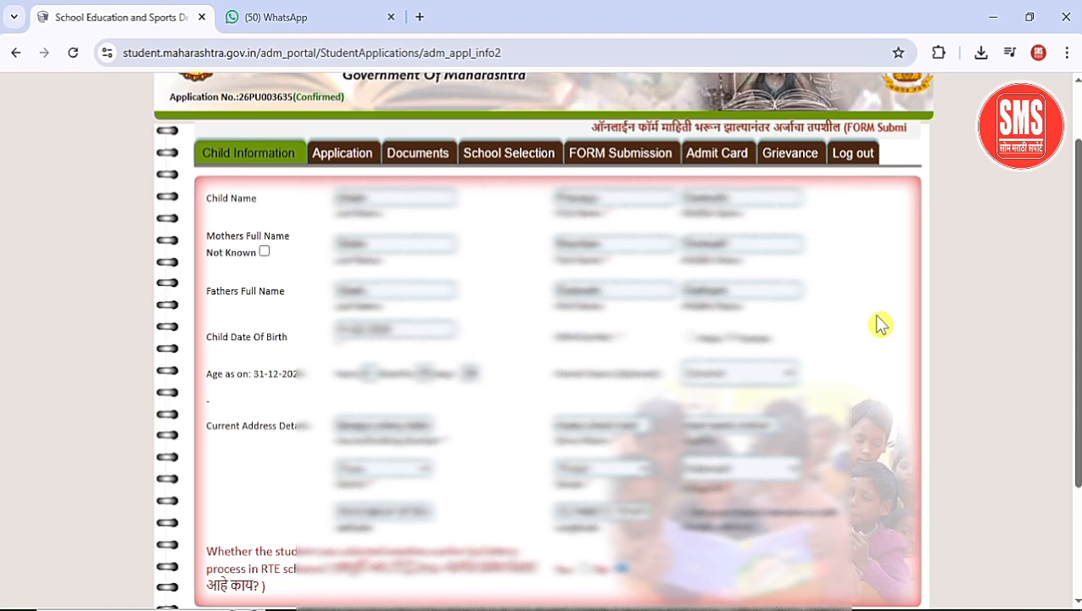
click(607, 162)
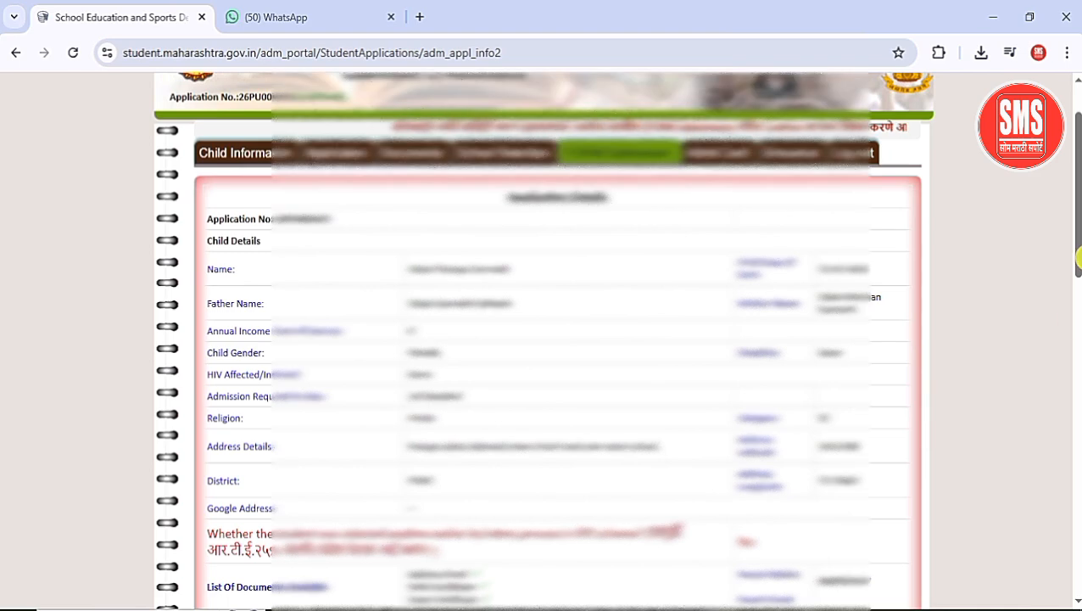
drag(1078, 249, 1077, 452)
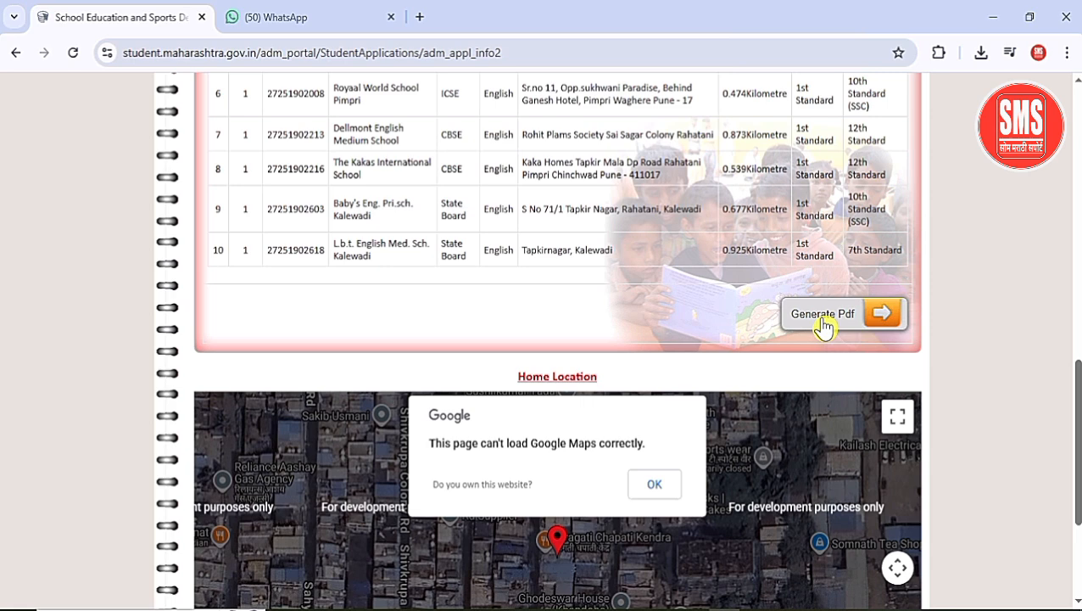
click(821, 322)
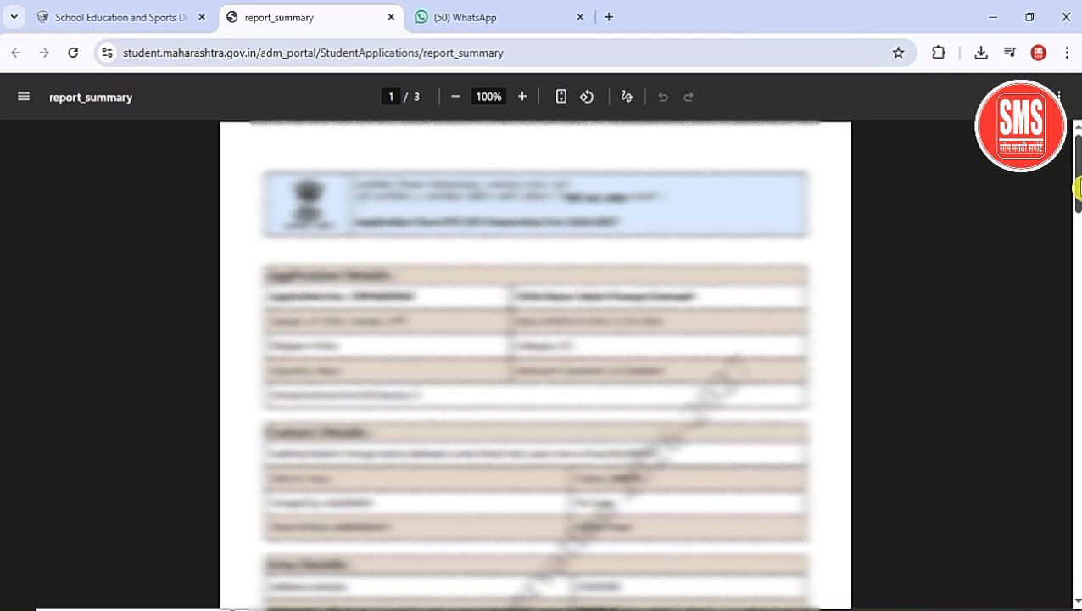
drag(1077, 188, 1078, 165)
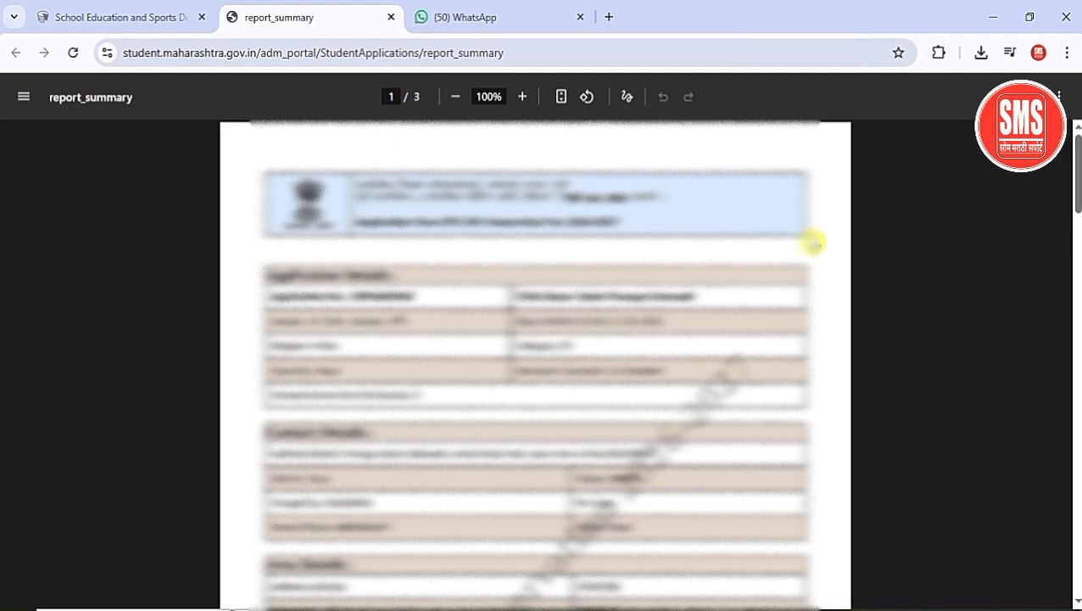